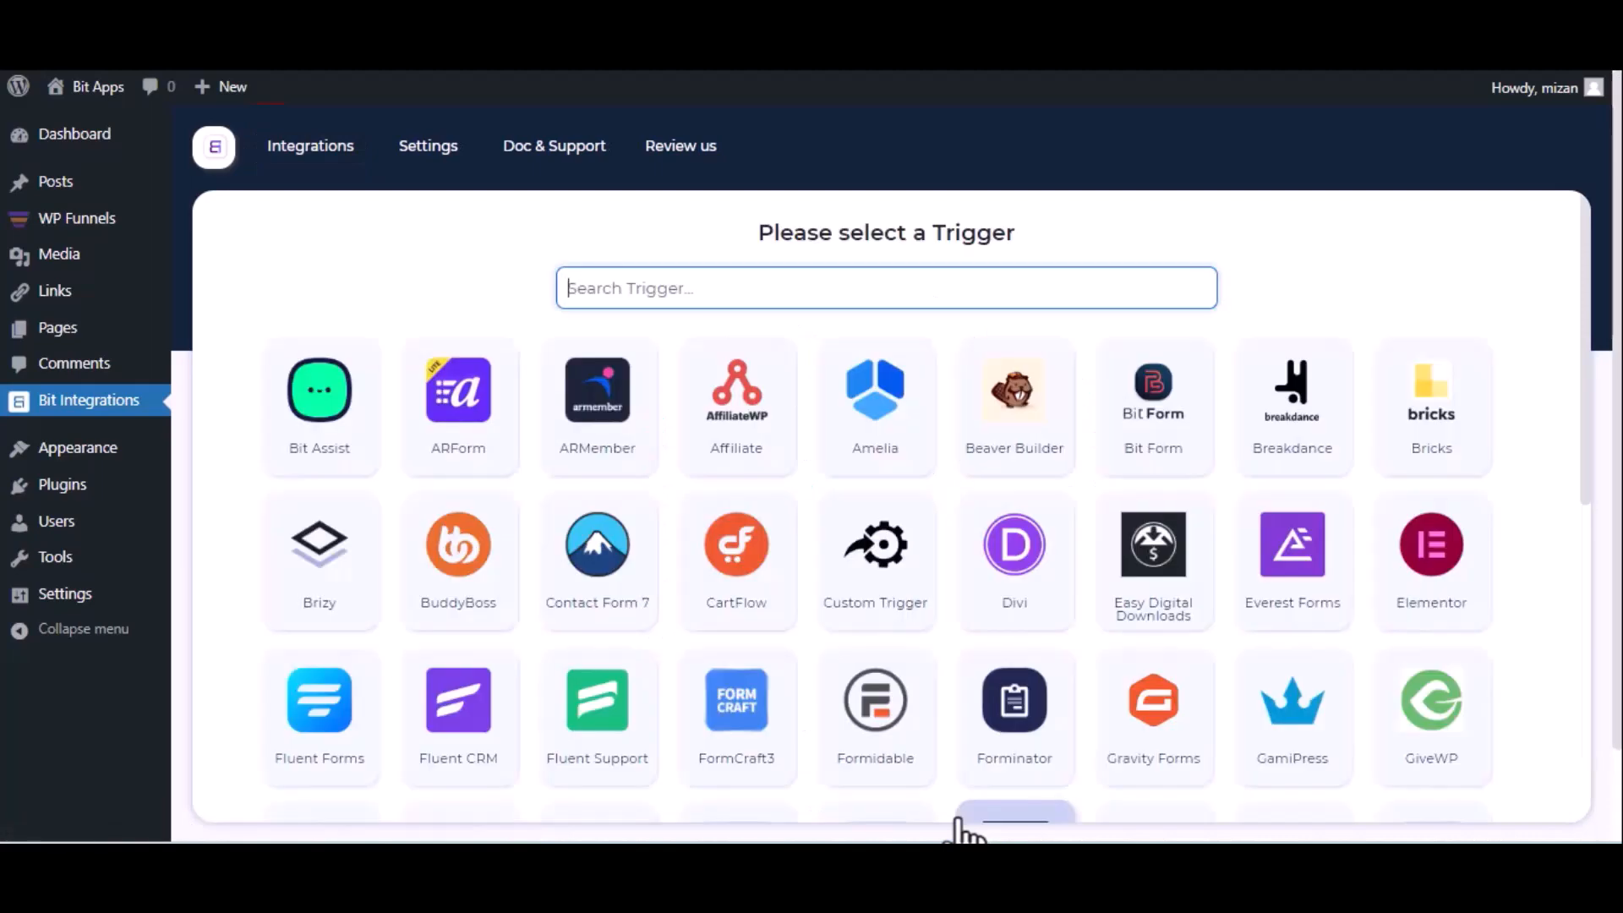
Pick WPFunnels as the trigger, copy its webhook URL, and start fetching test data
type("wp")
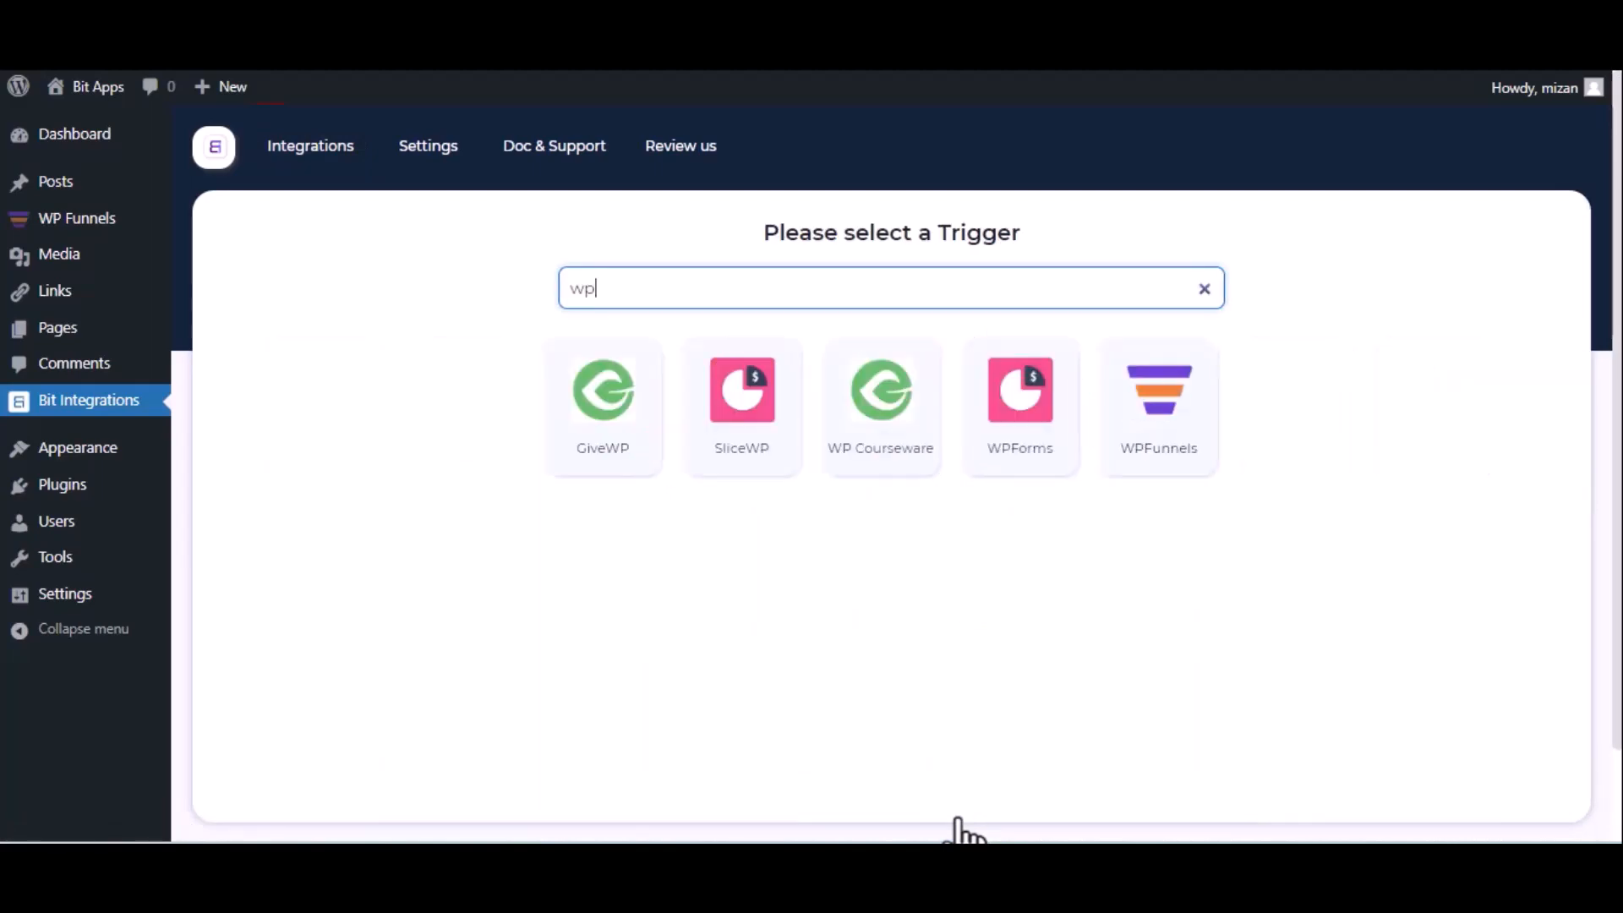
left_click(1145, 471)
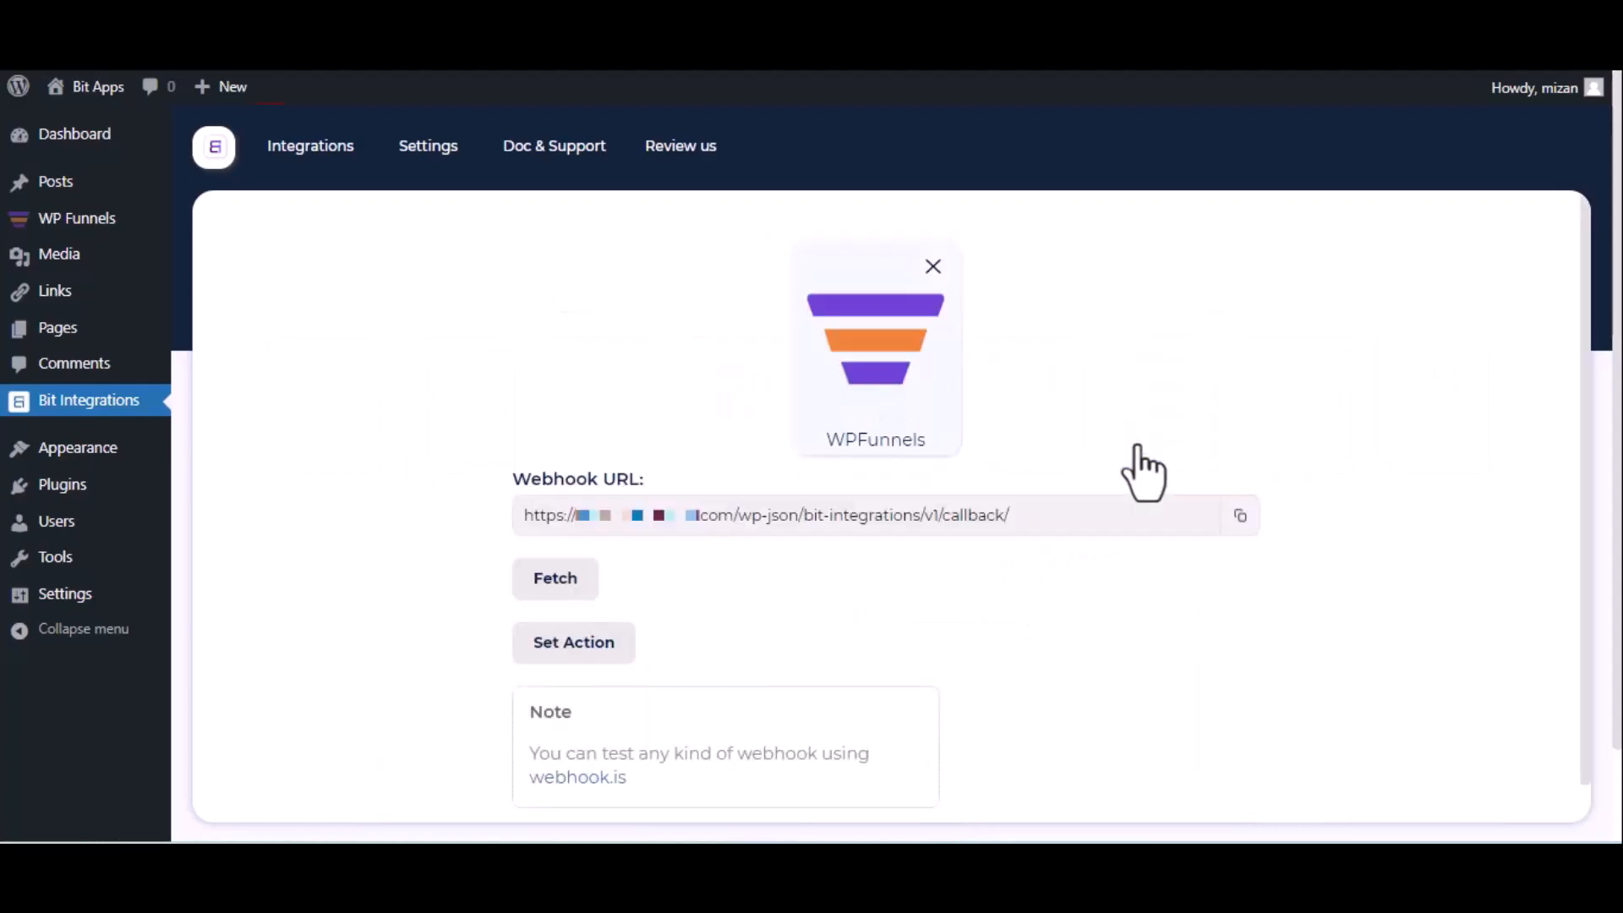
left_click(1238, 521)
left_click(536, 597)
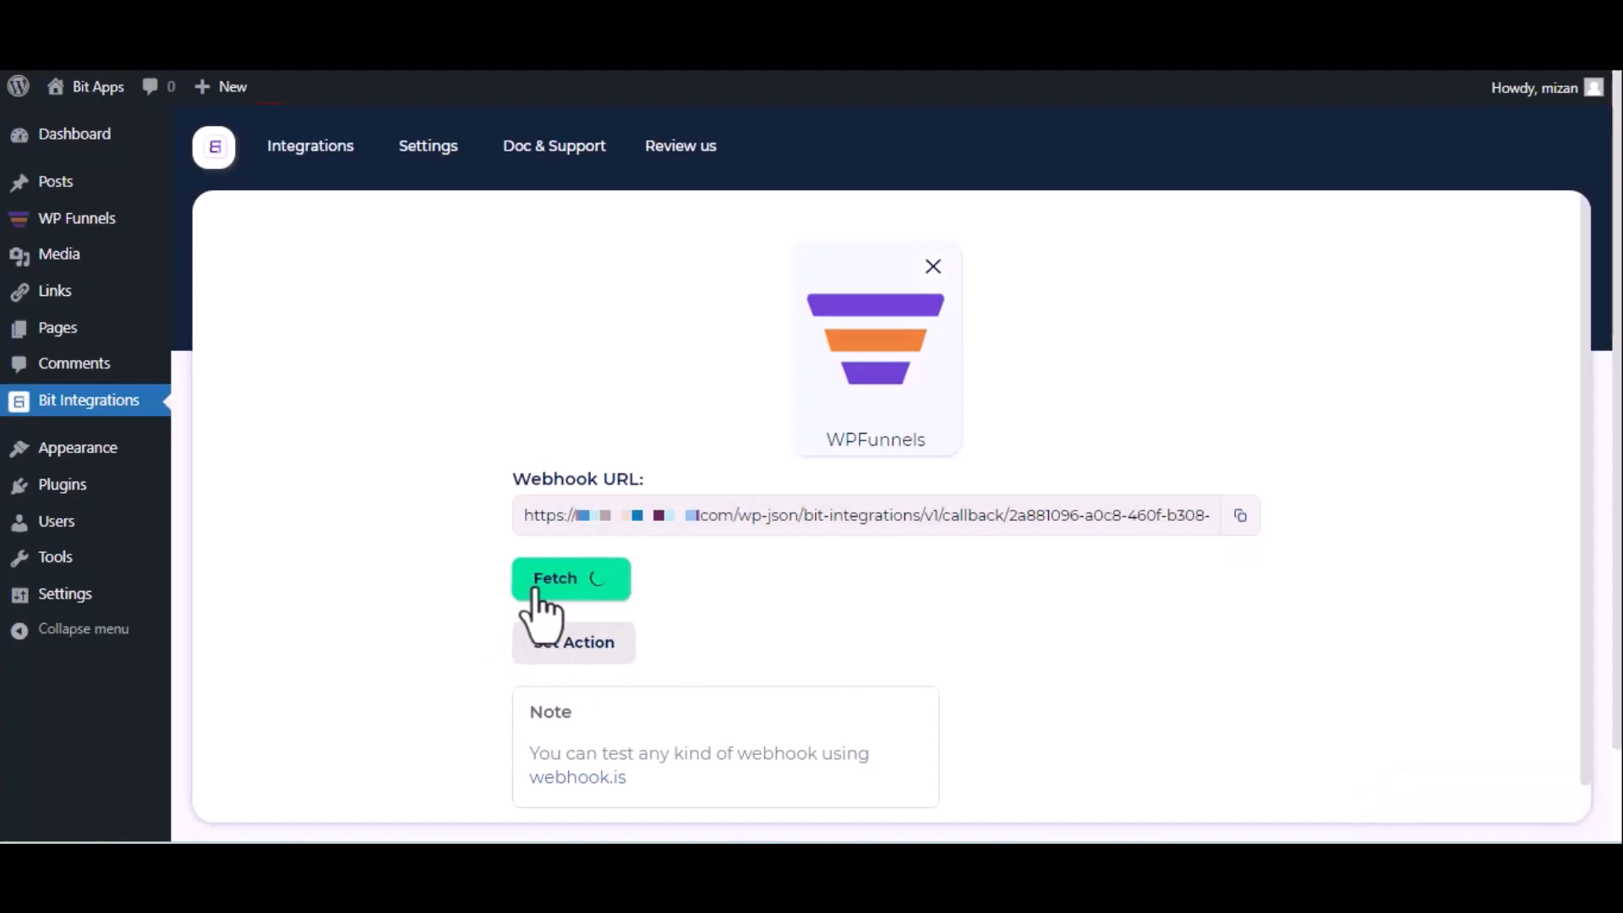
Open the eBook Elementor funnel's webhook list and start adding a new webhook
left_click(541, 17)
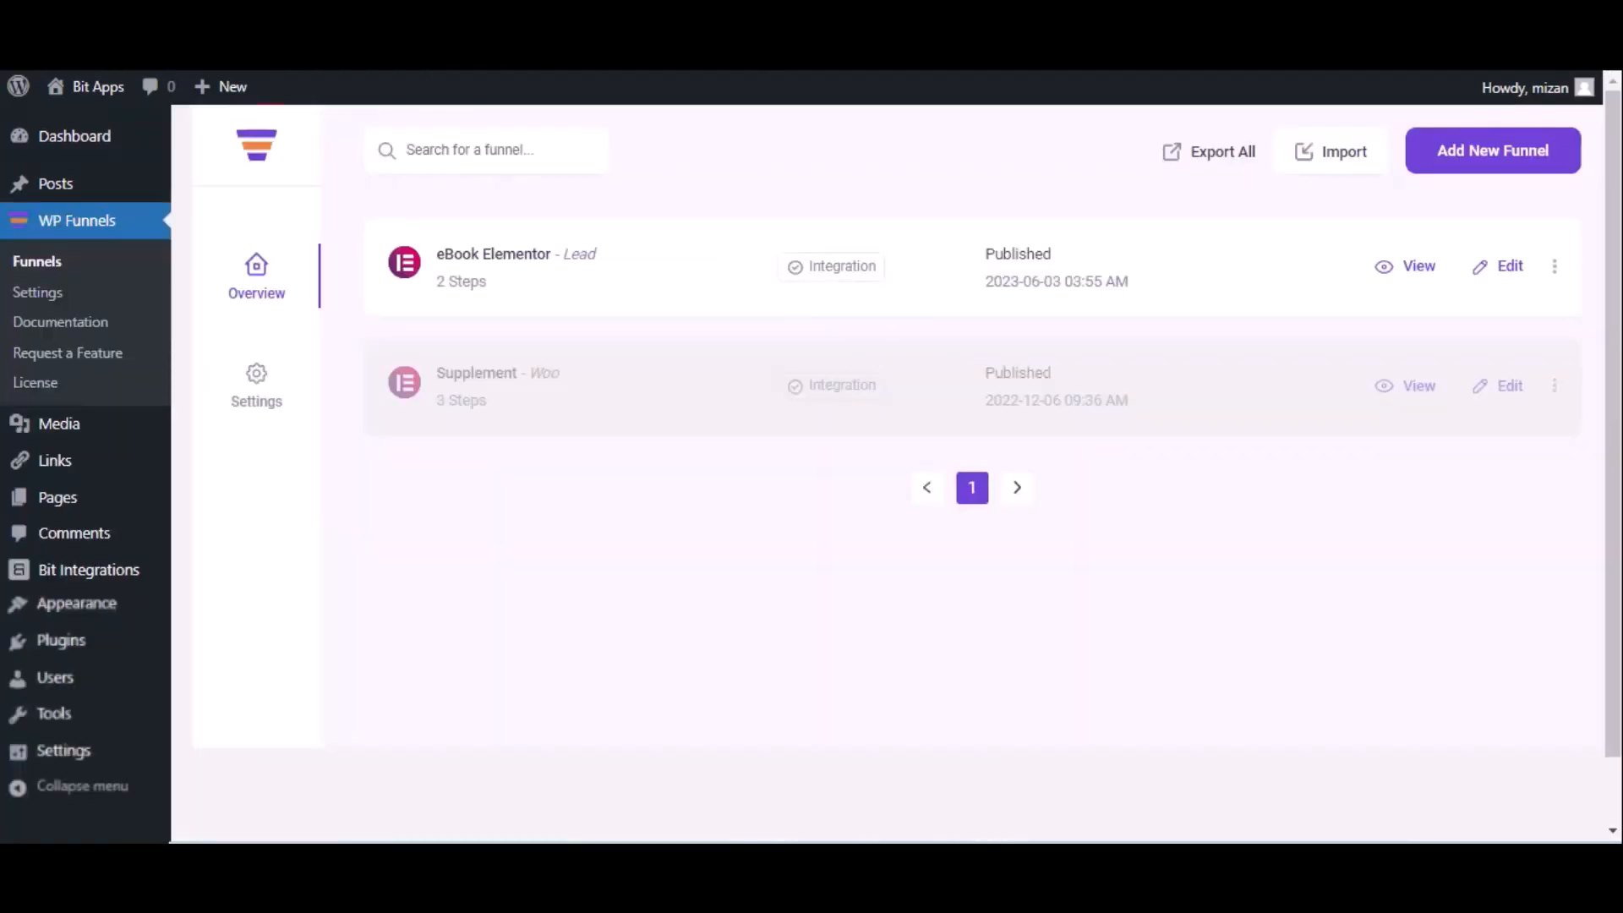
left_click(1509, 269)
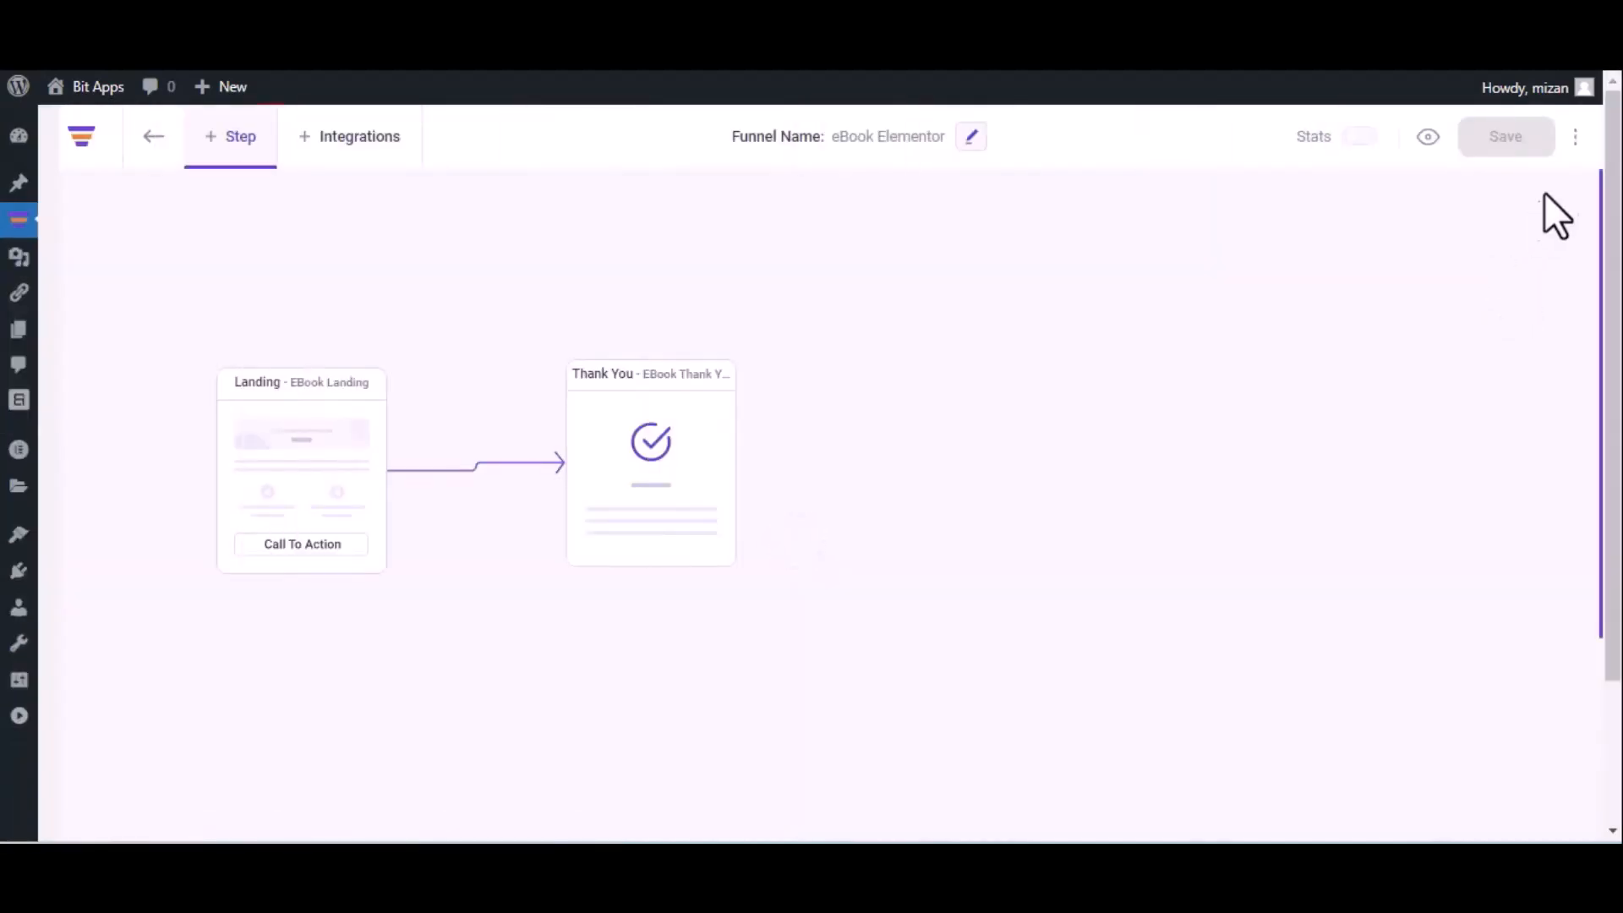
left_click(1576, 138)
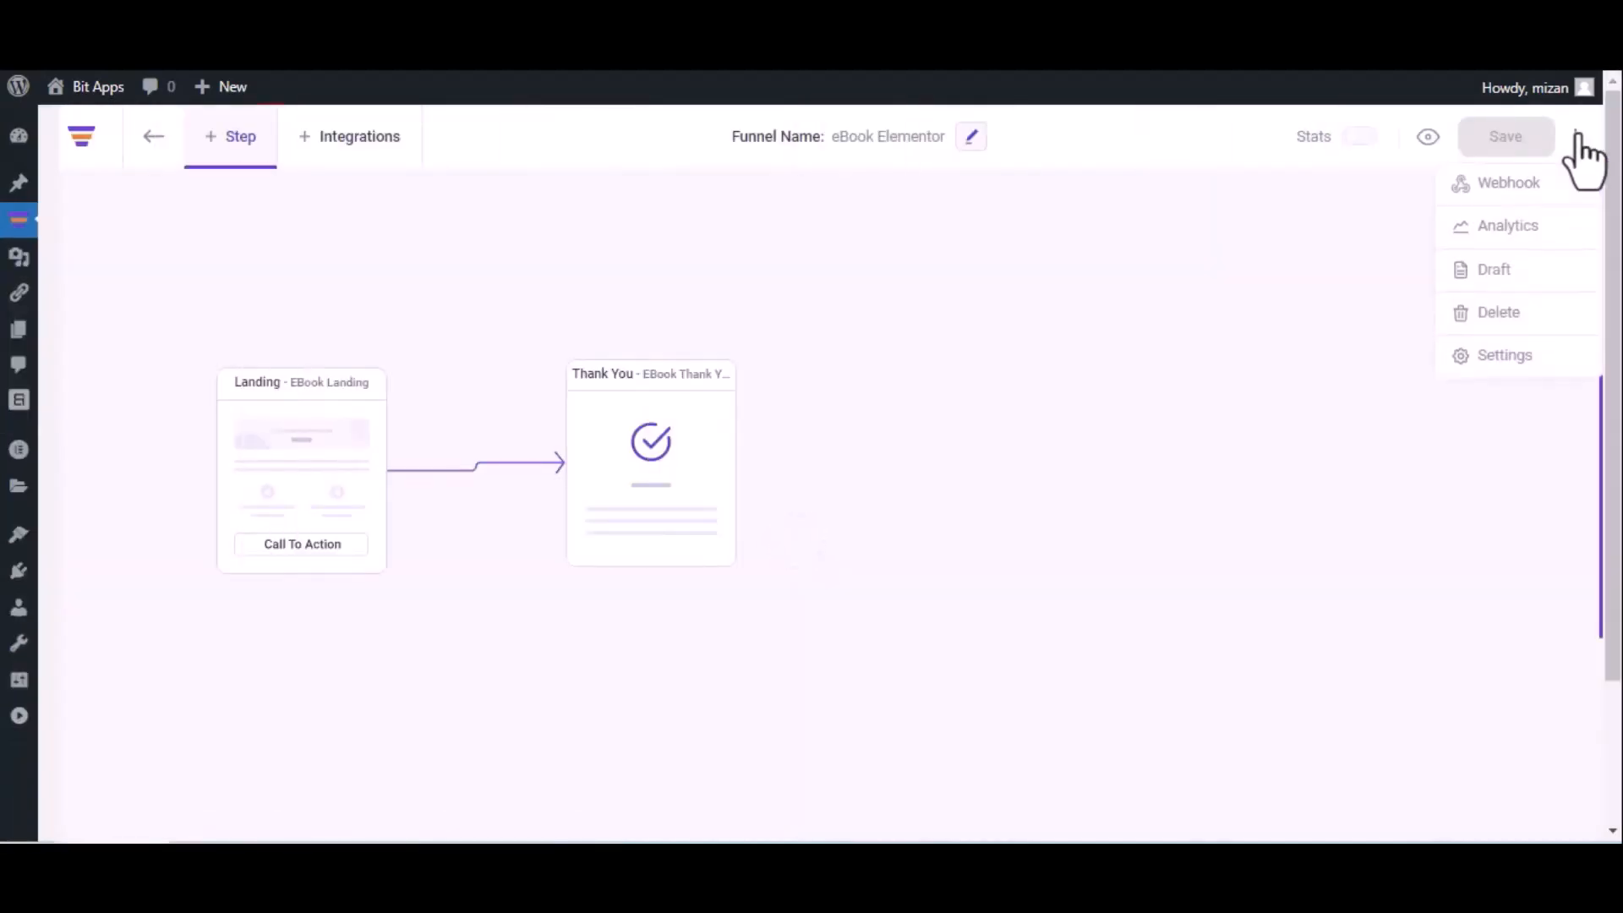
left_click(1544, 185)
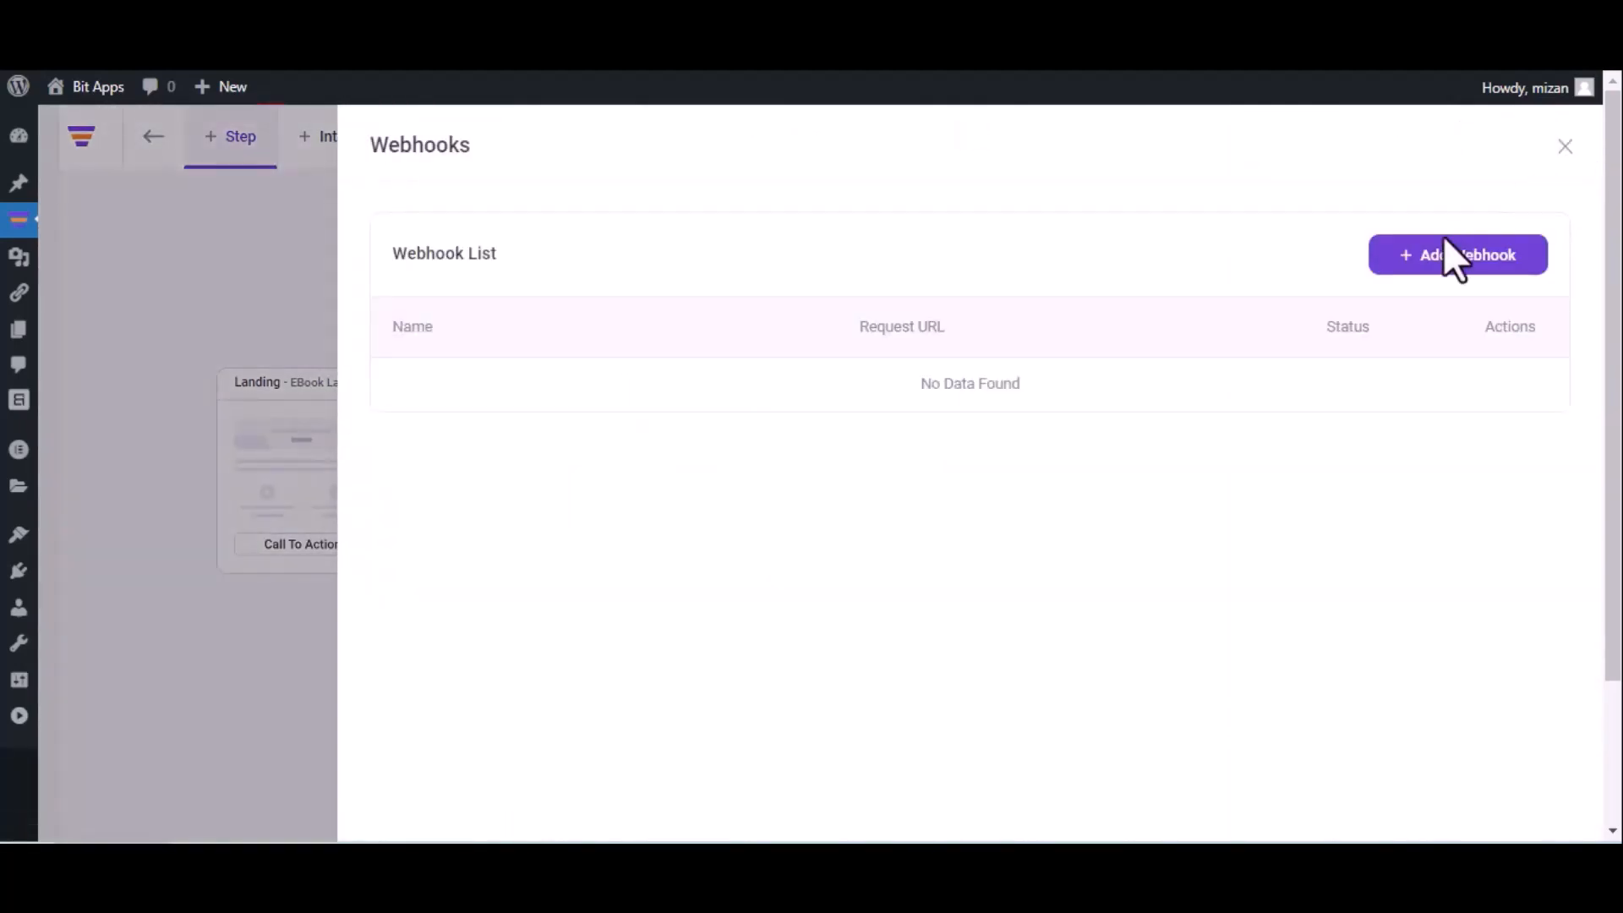
left_click(1453, 267)
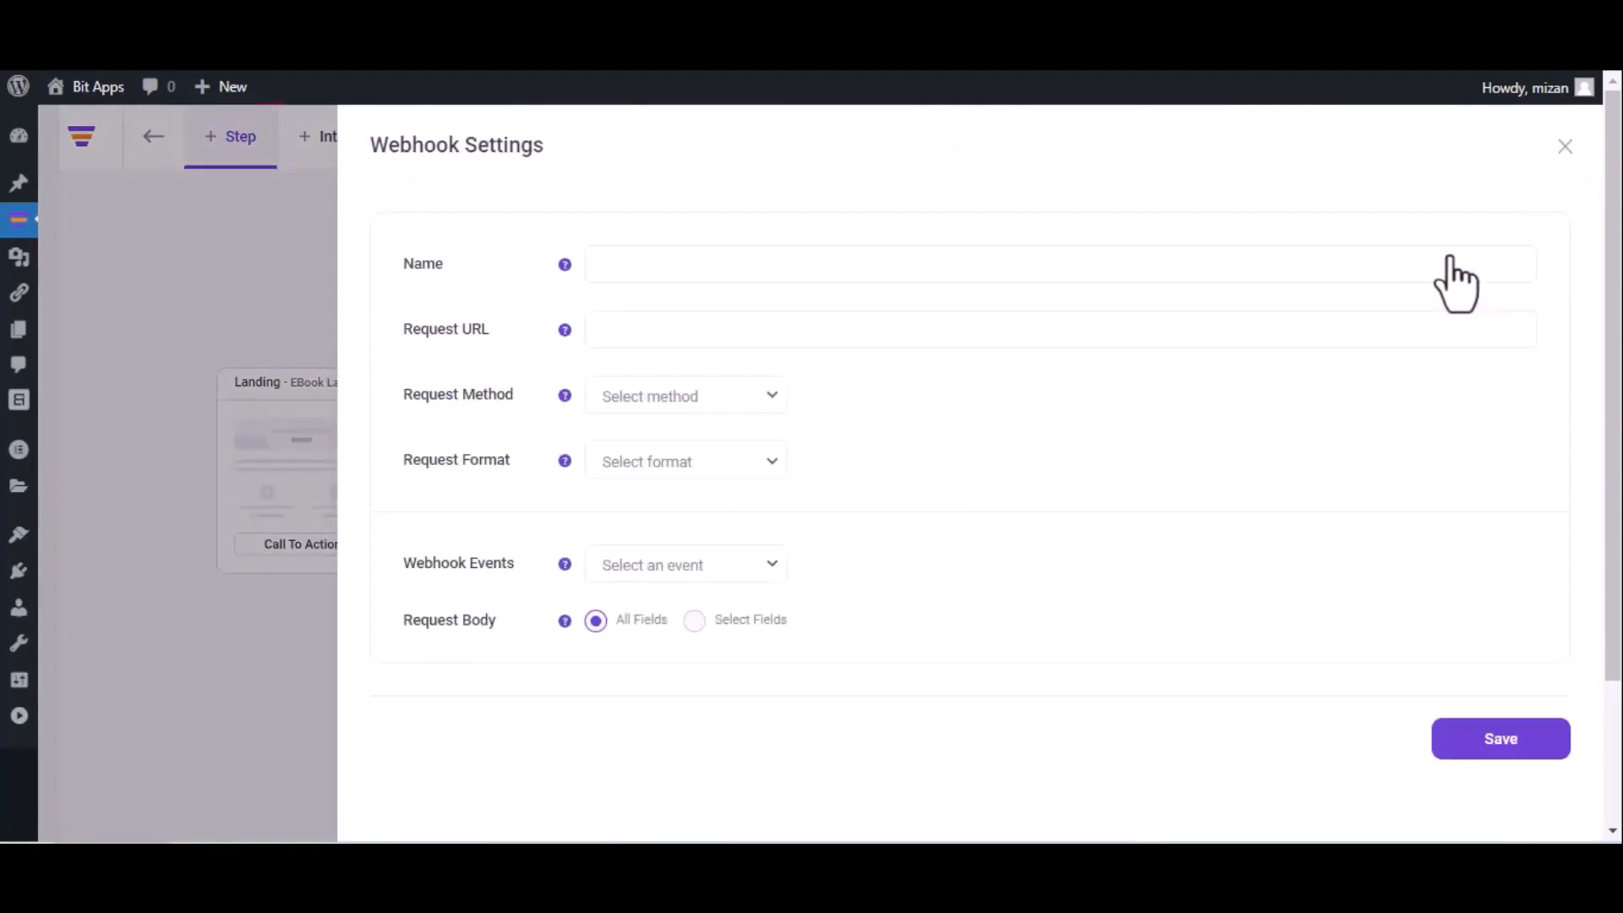
Save webhook 'Bit Integr' with the pasted URL: POST, JSON, After Optin Form Submitted (eBook Landing)
left_click(1055, 275)
type("Bit Integr")
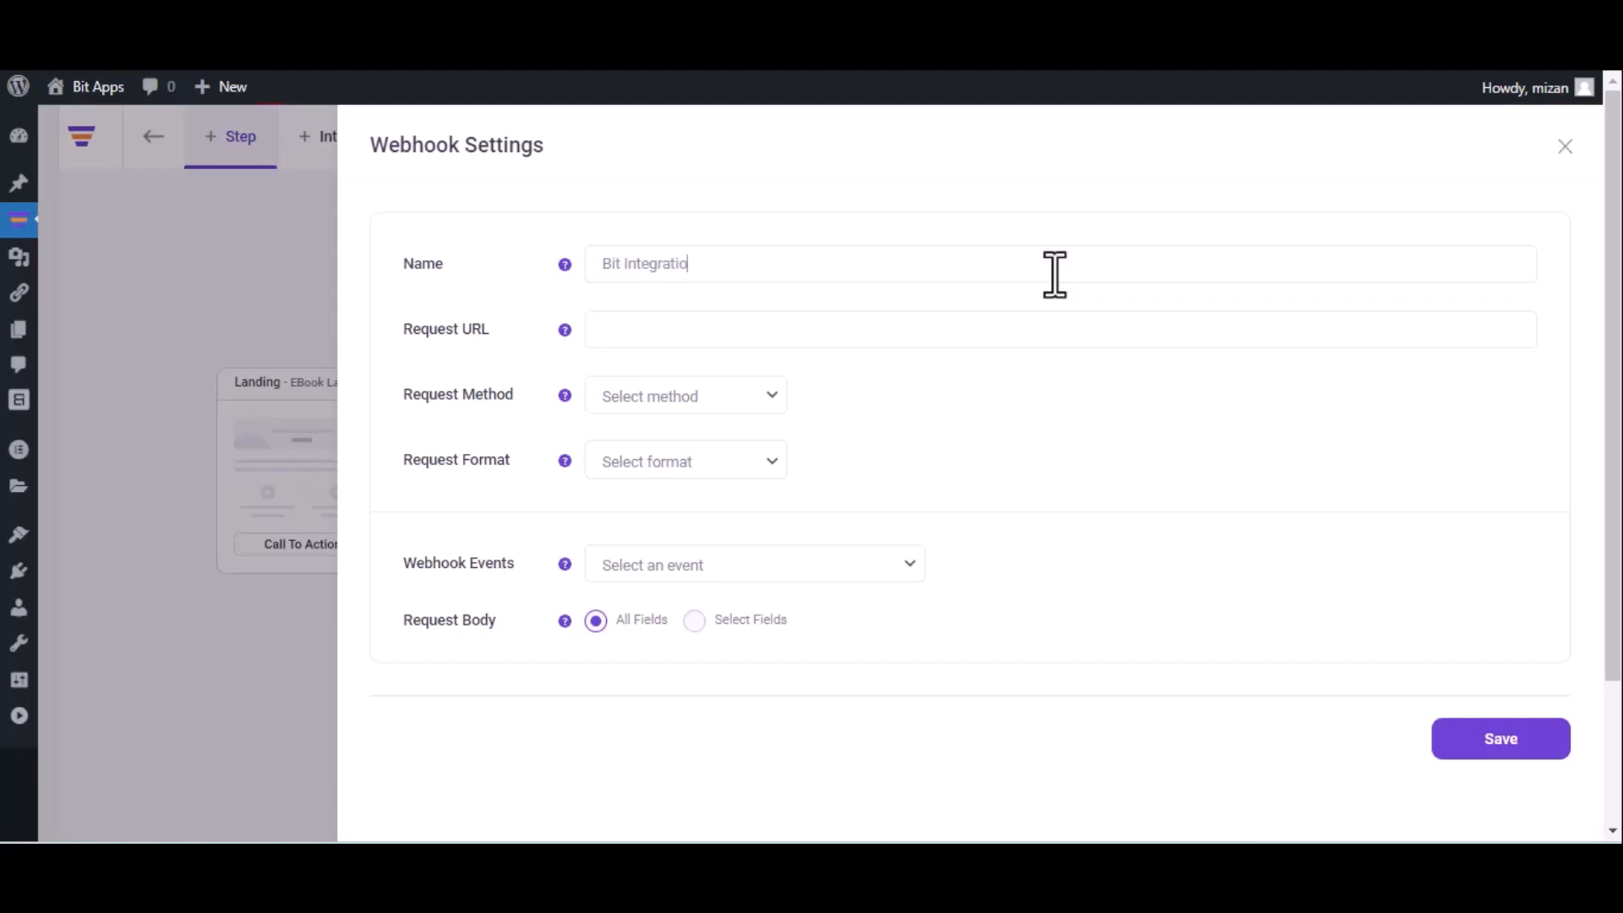
left_click(808, 329)
key("ctrl+v")
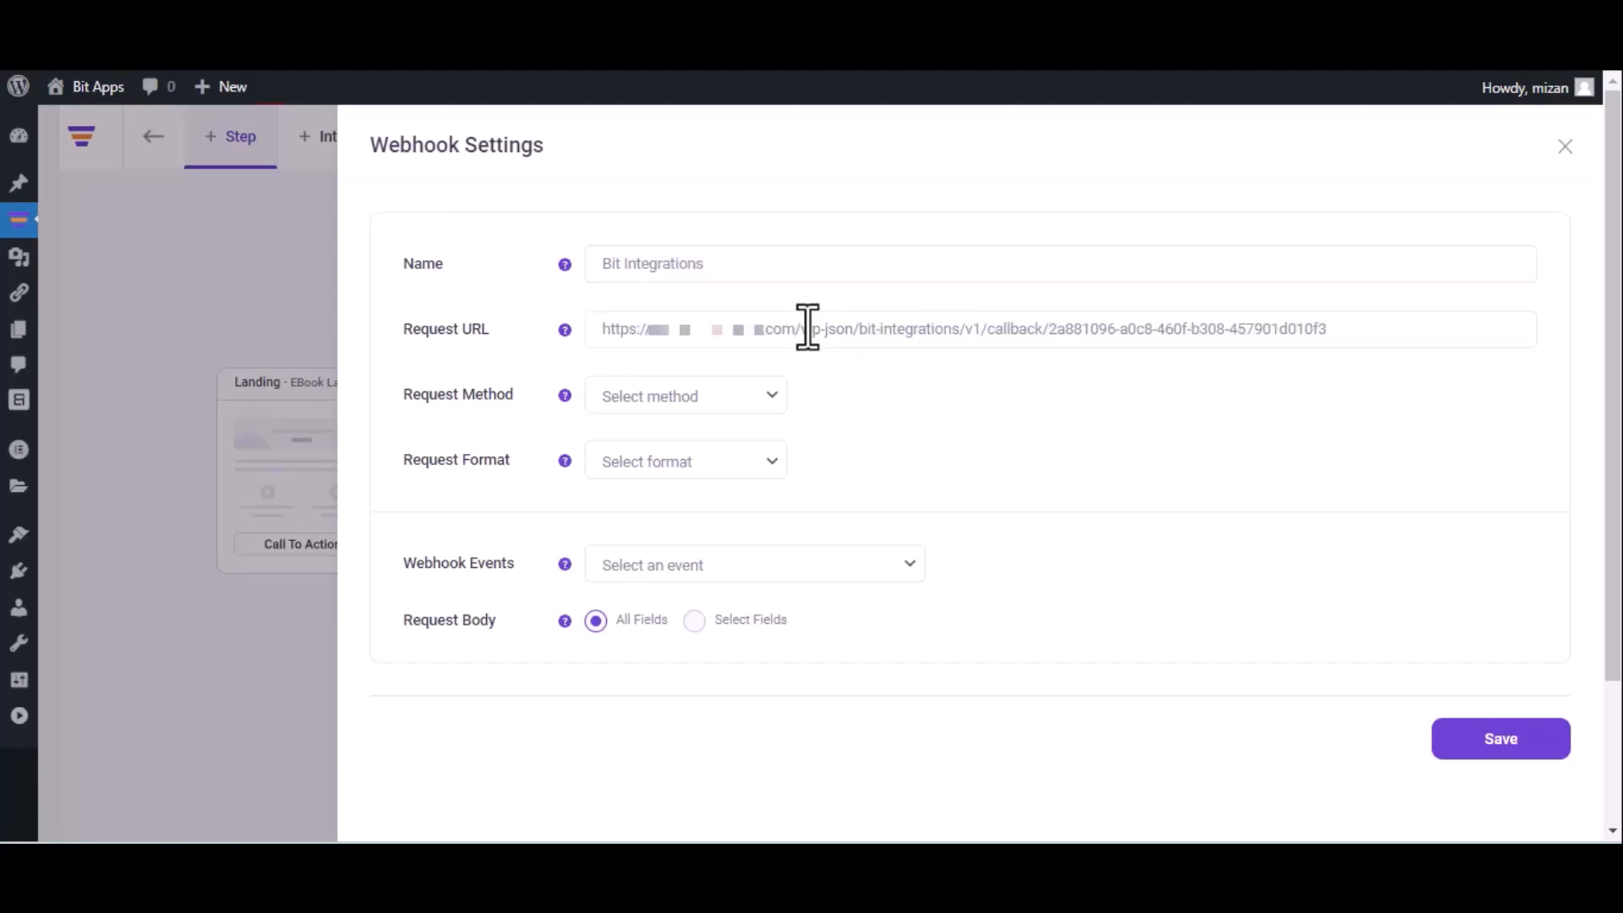
left_click(698, 408)
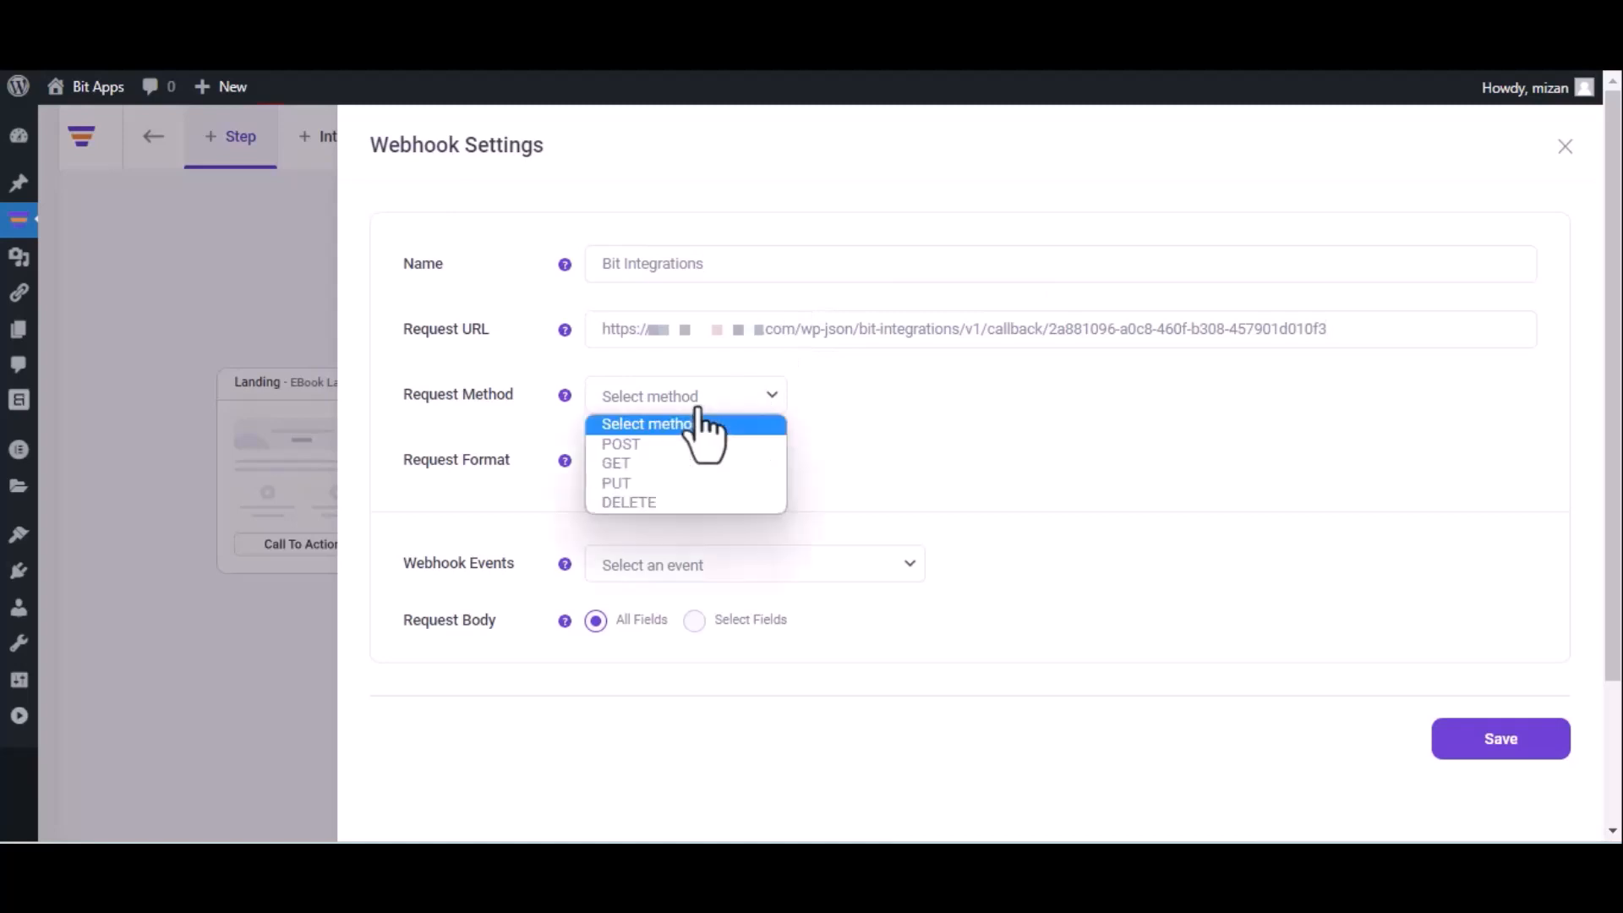
left_click(682, 447)
left_click(685, 461)
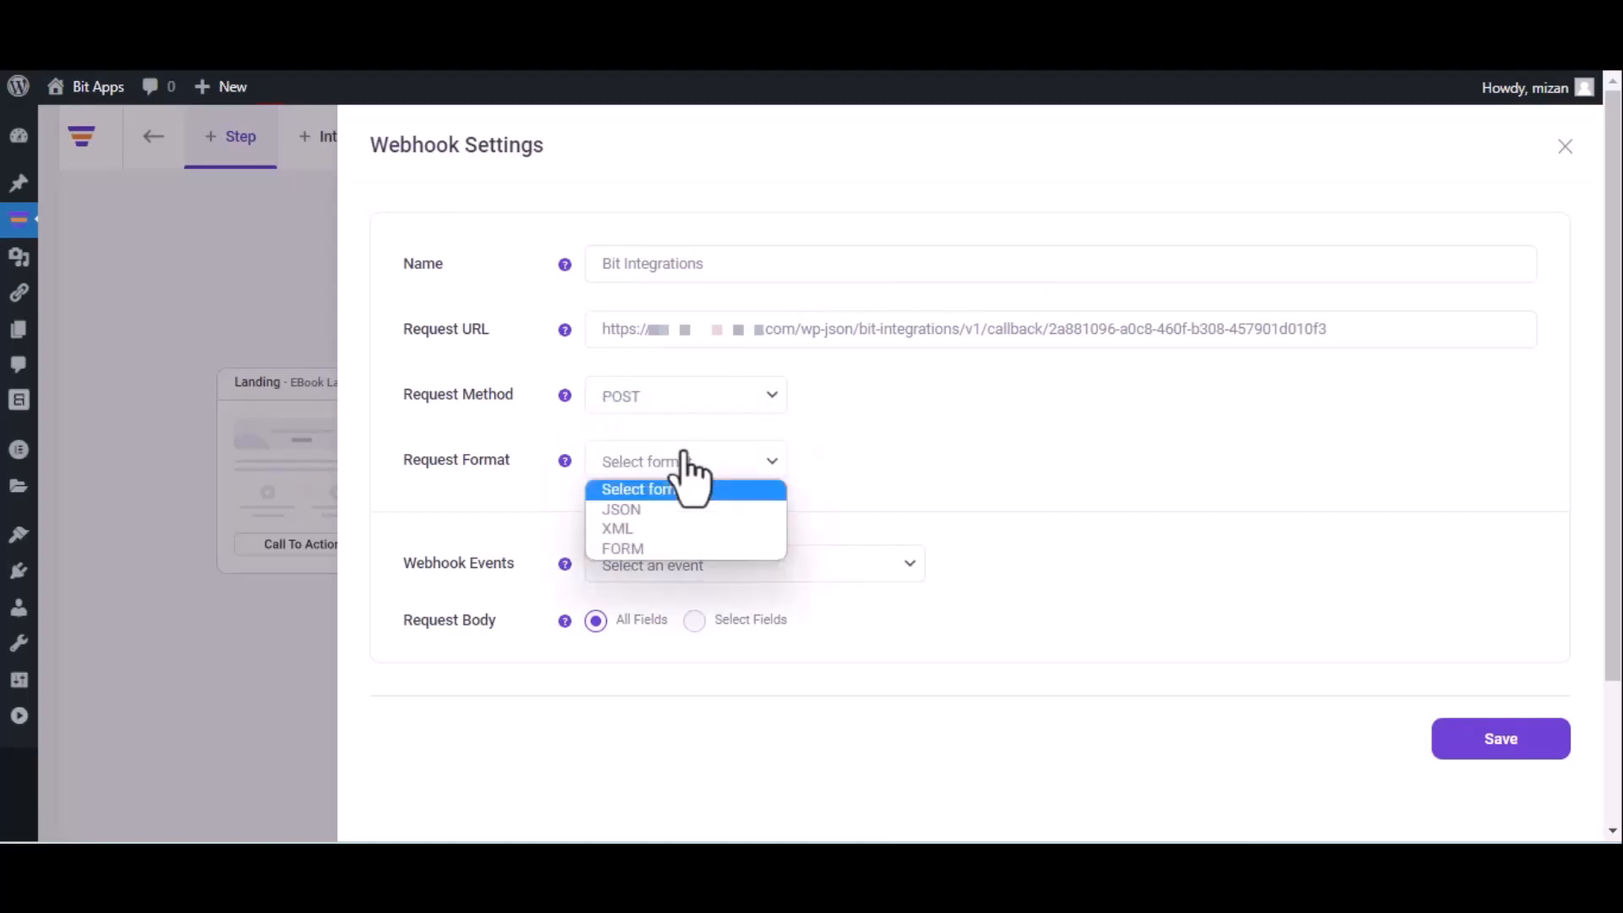
left_click(671, 509)
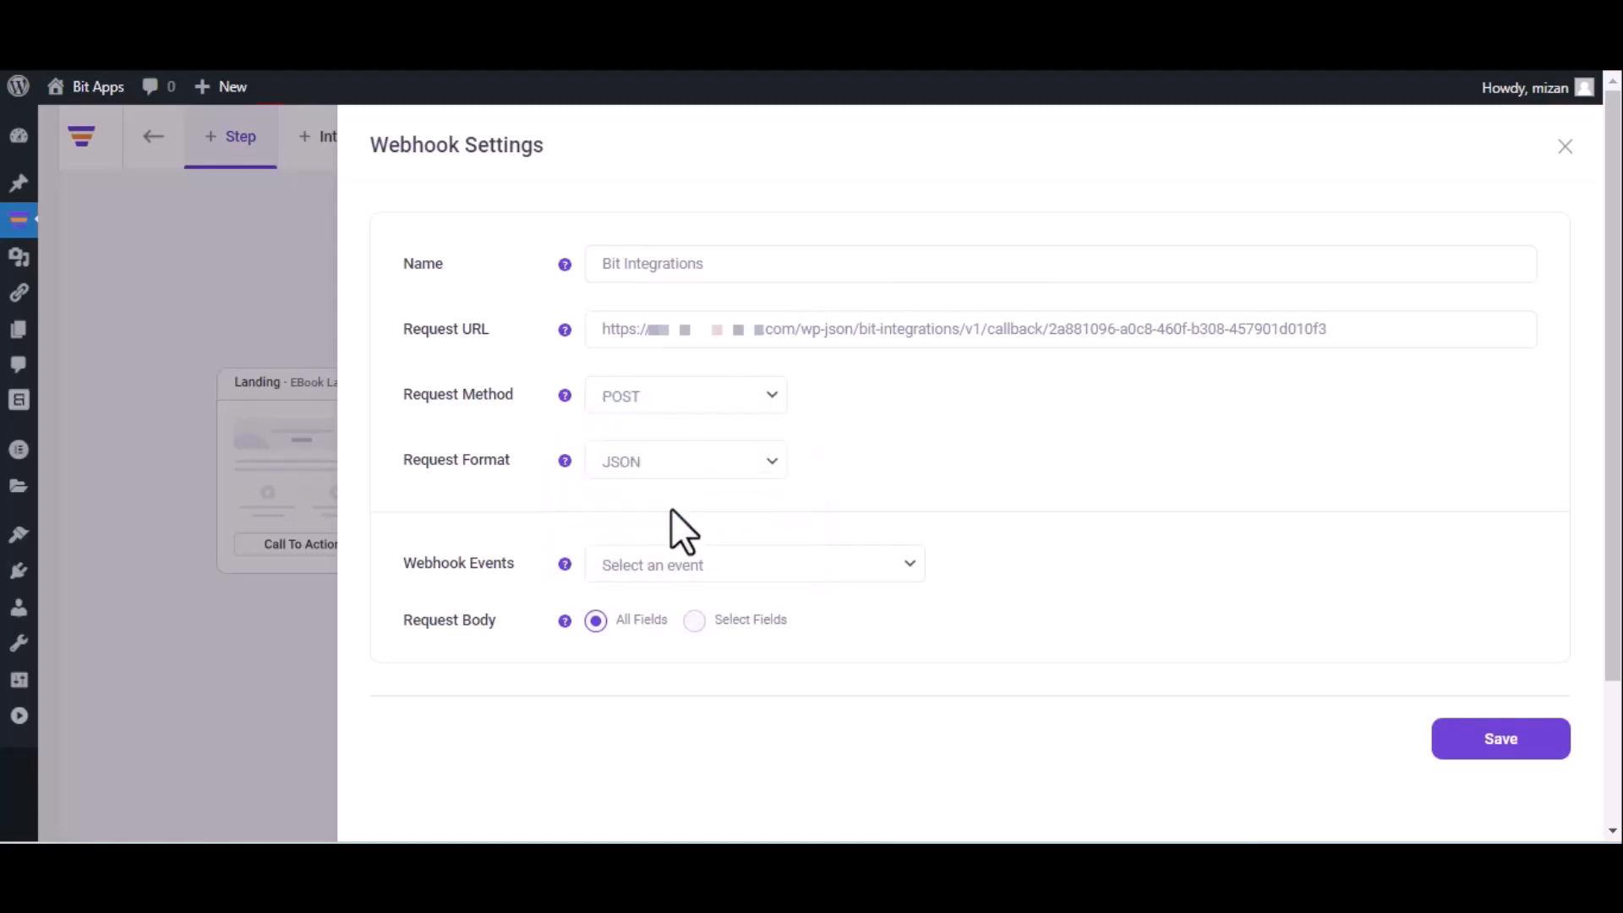
left_click(710, 565)
left_click(708, 617)
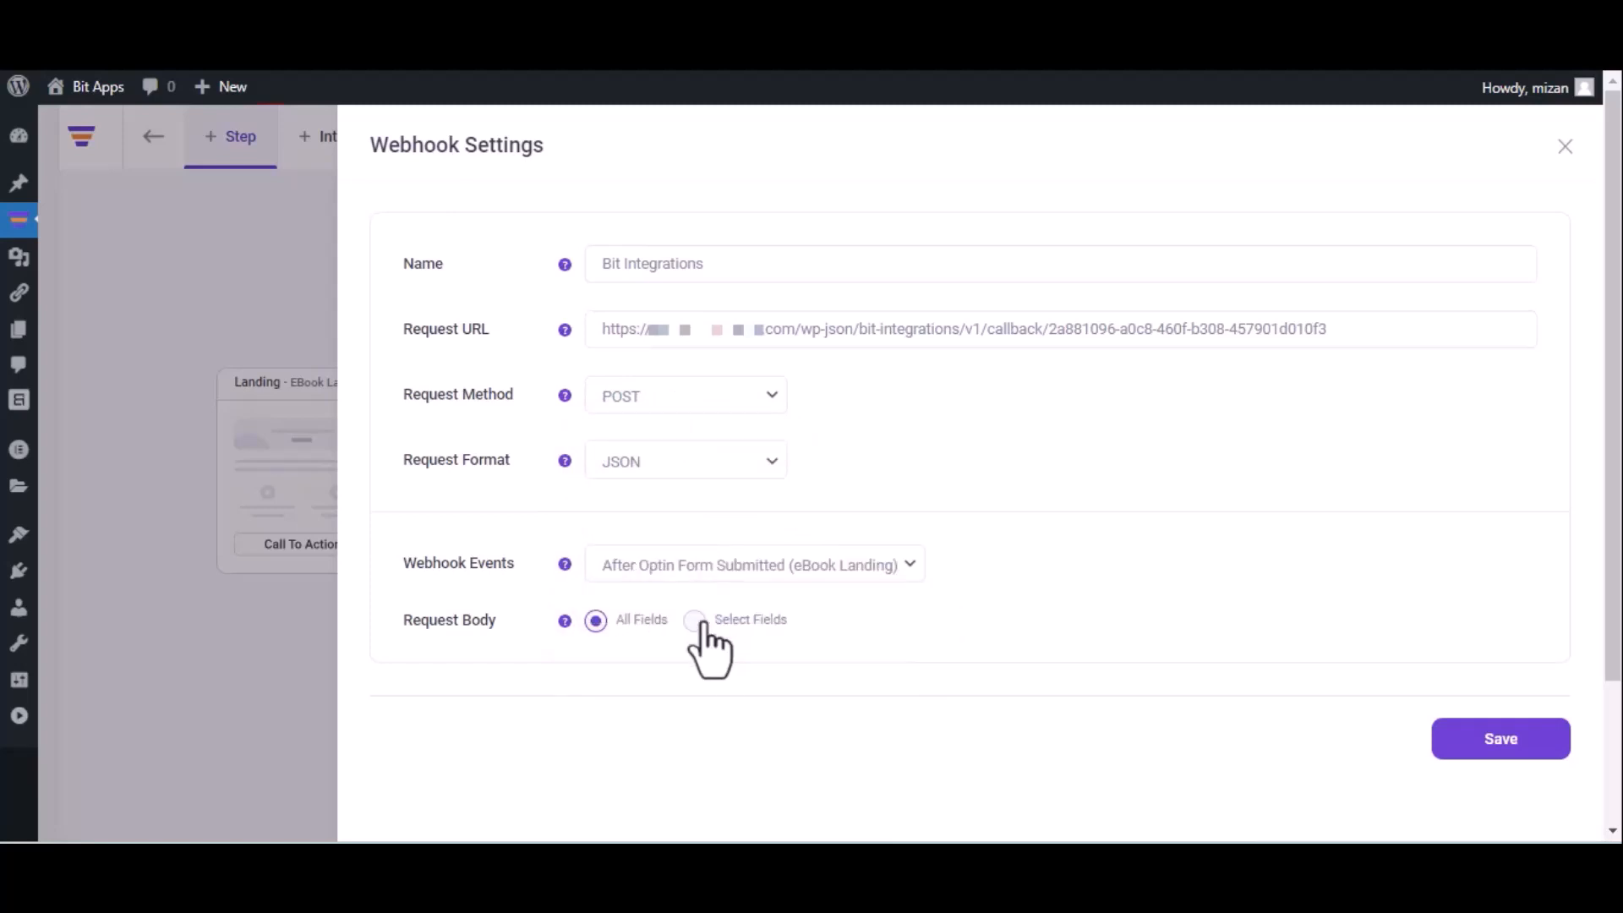
left_click(1496, 744)
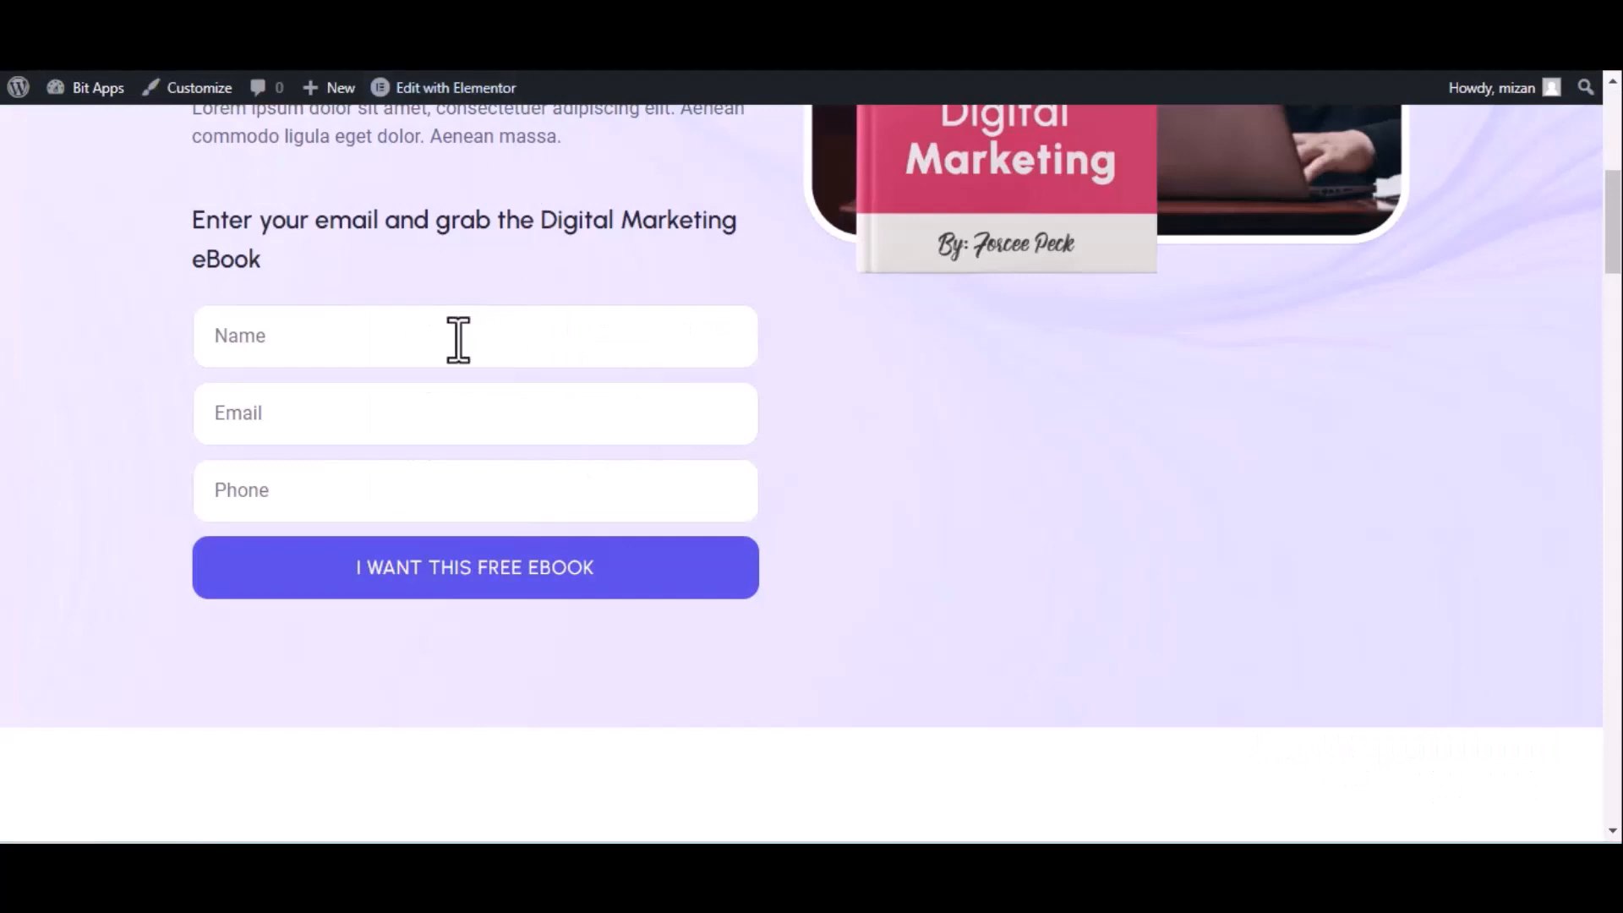
Submit the ebook form with name 'Bit Inregrations', a test email address and a phone number
left_click(459, 340)
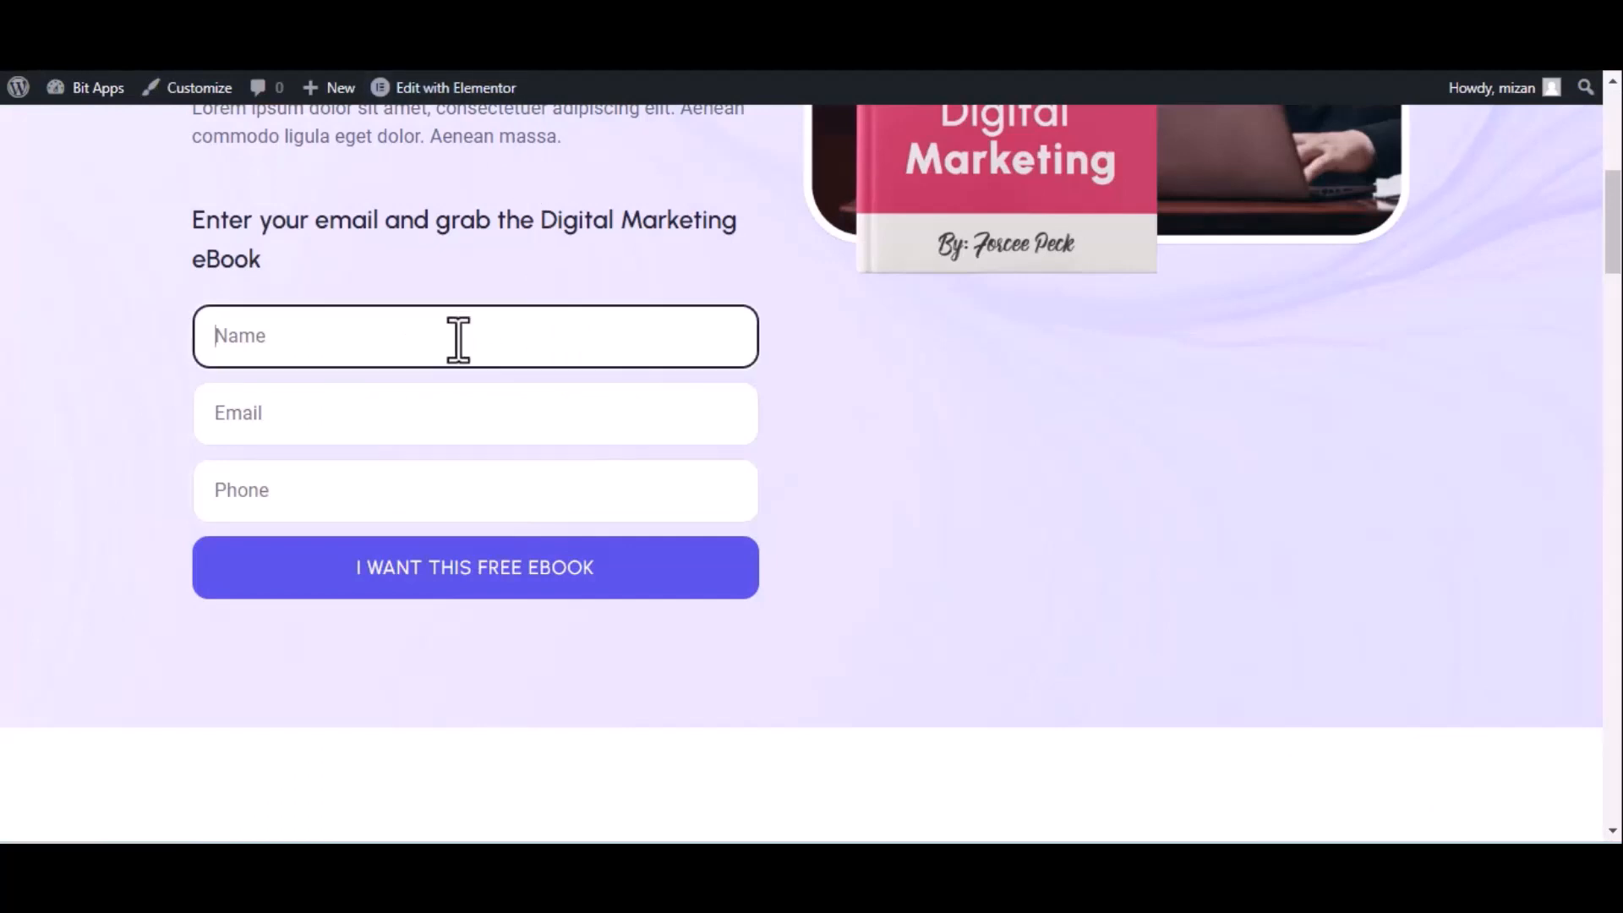
type("Bit Inregrations")
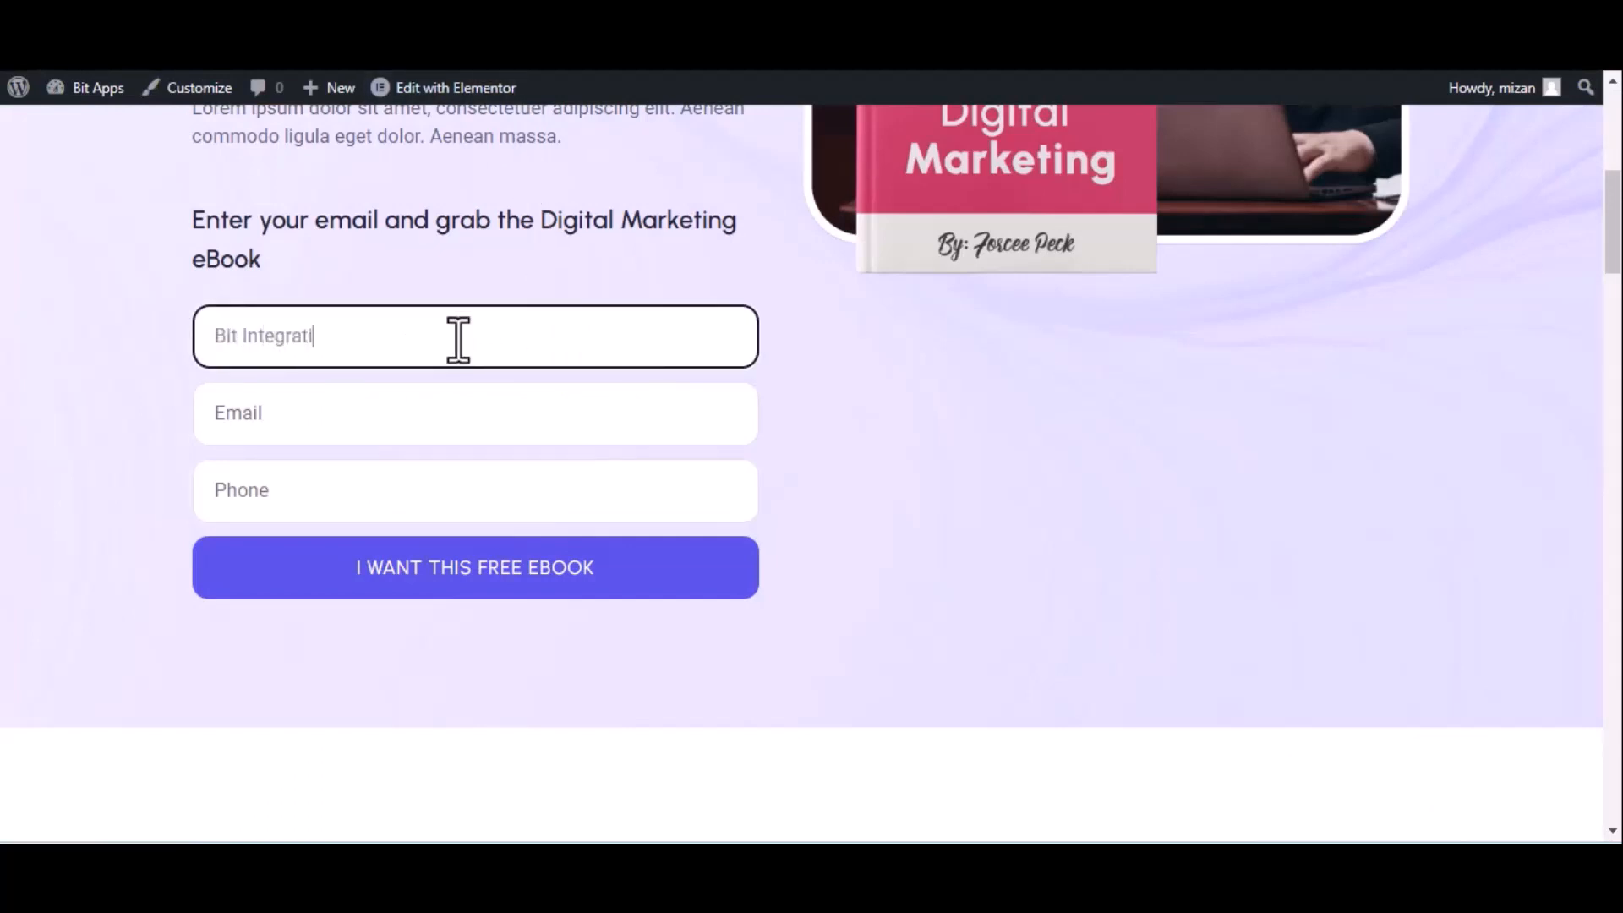
left_click(360, 431)
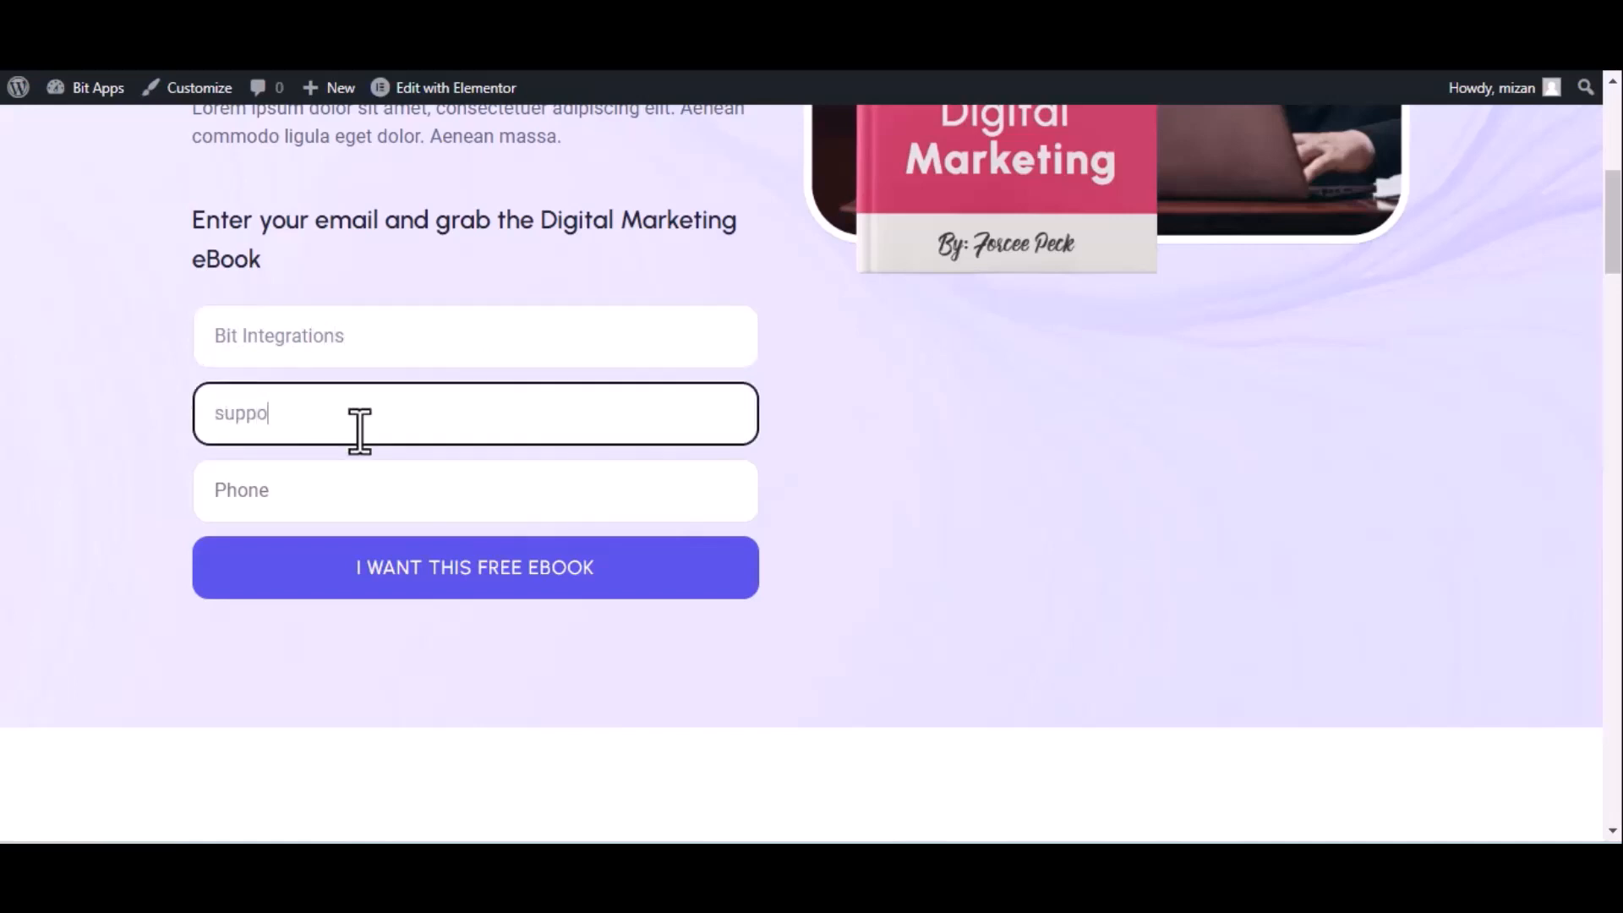
left_click(362, 491)
type("44455")
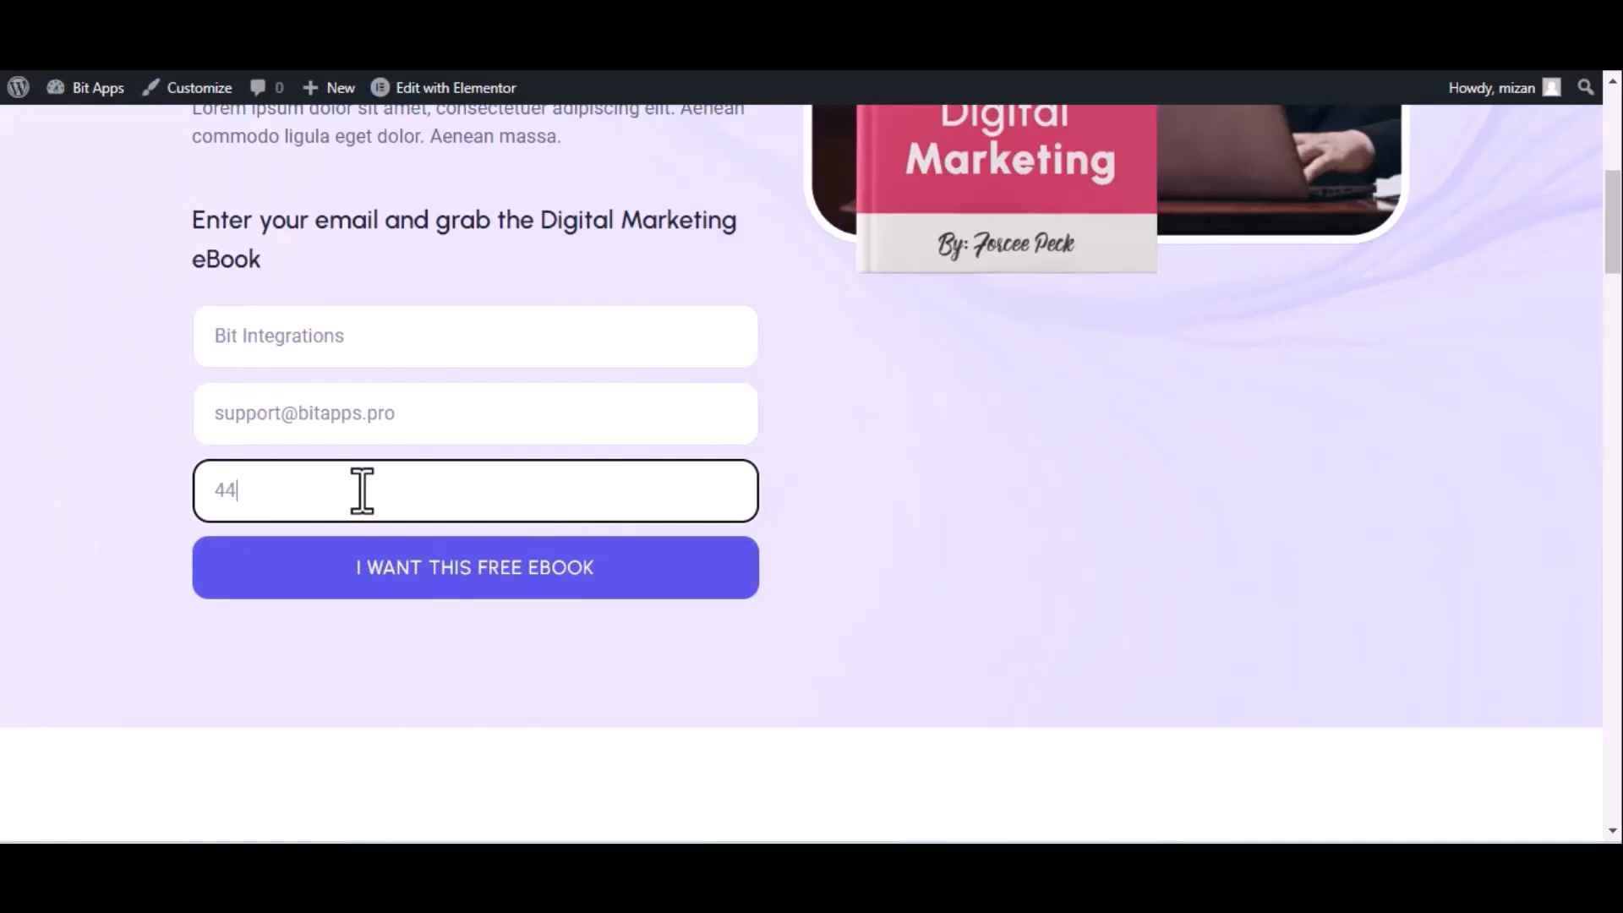
type("5666")
left_click(416, 572)
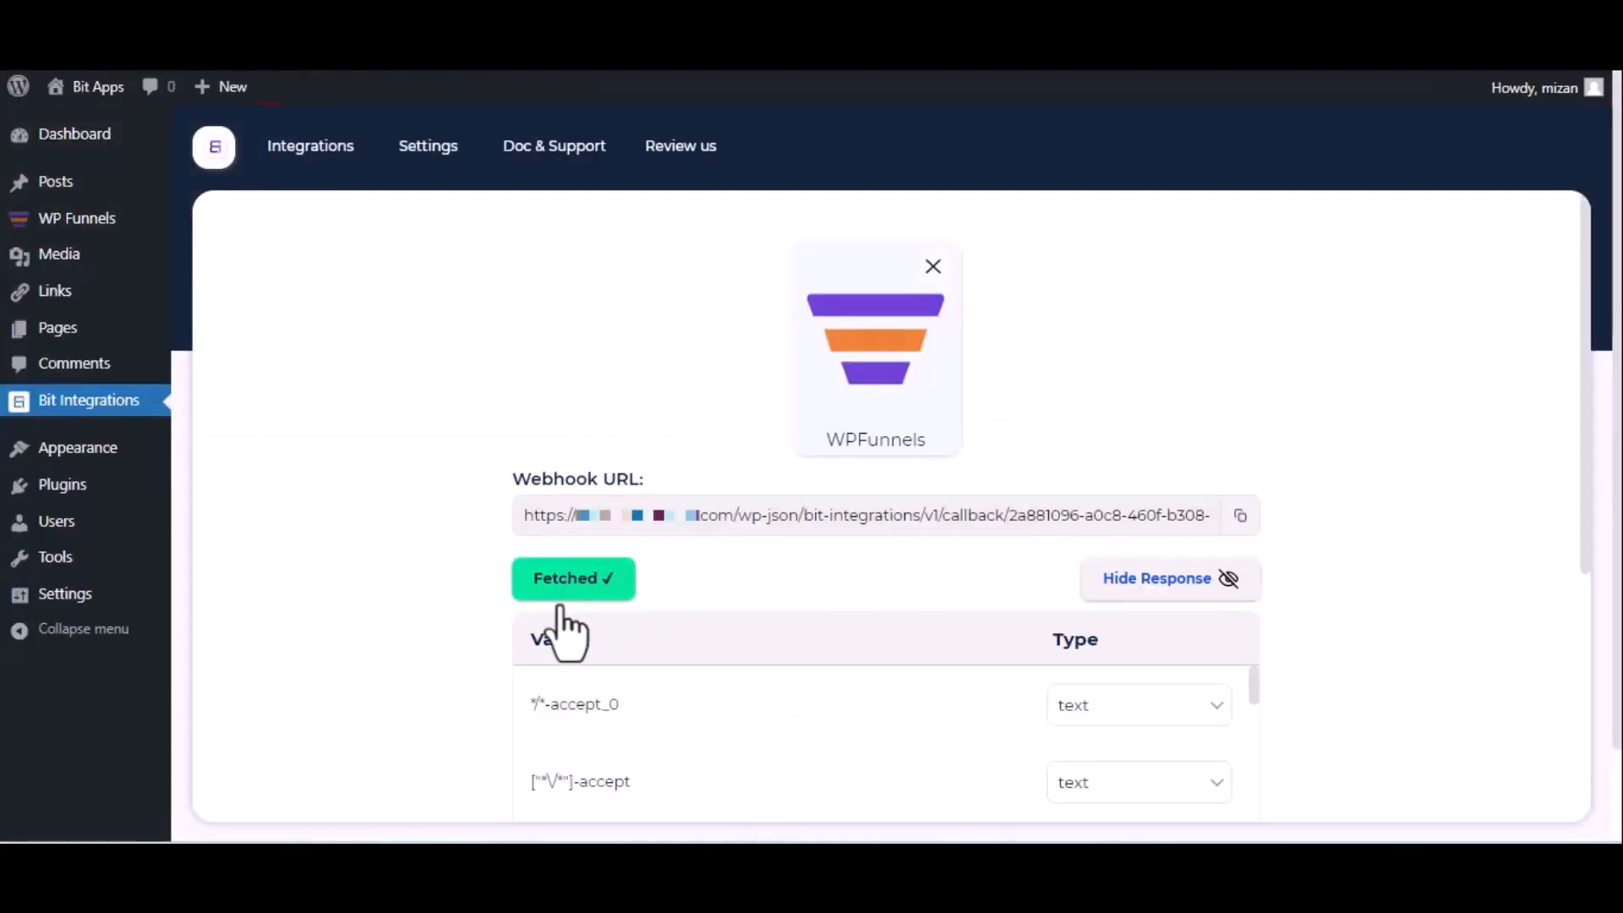
Review the fetched WPFunnels data and choose LionDesk as the action
scroll(568, 621, "down", 5)
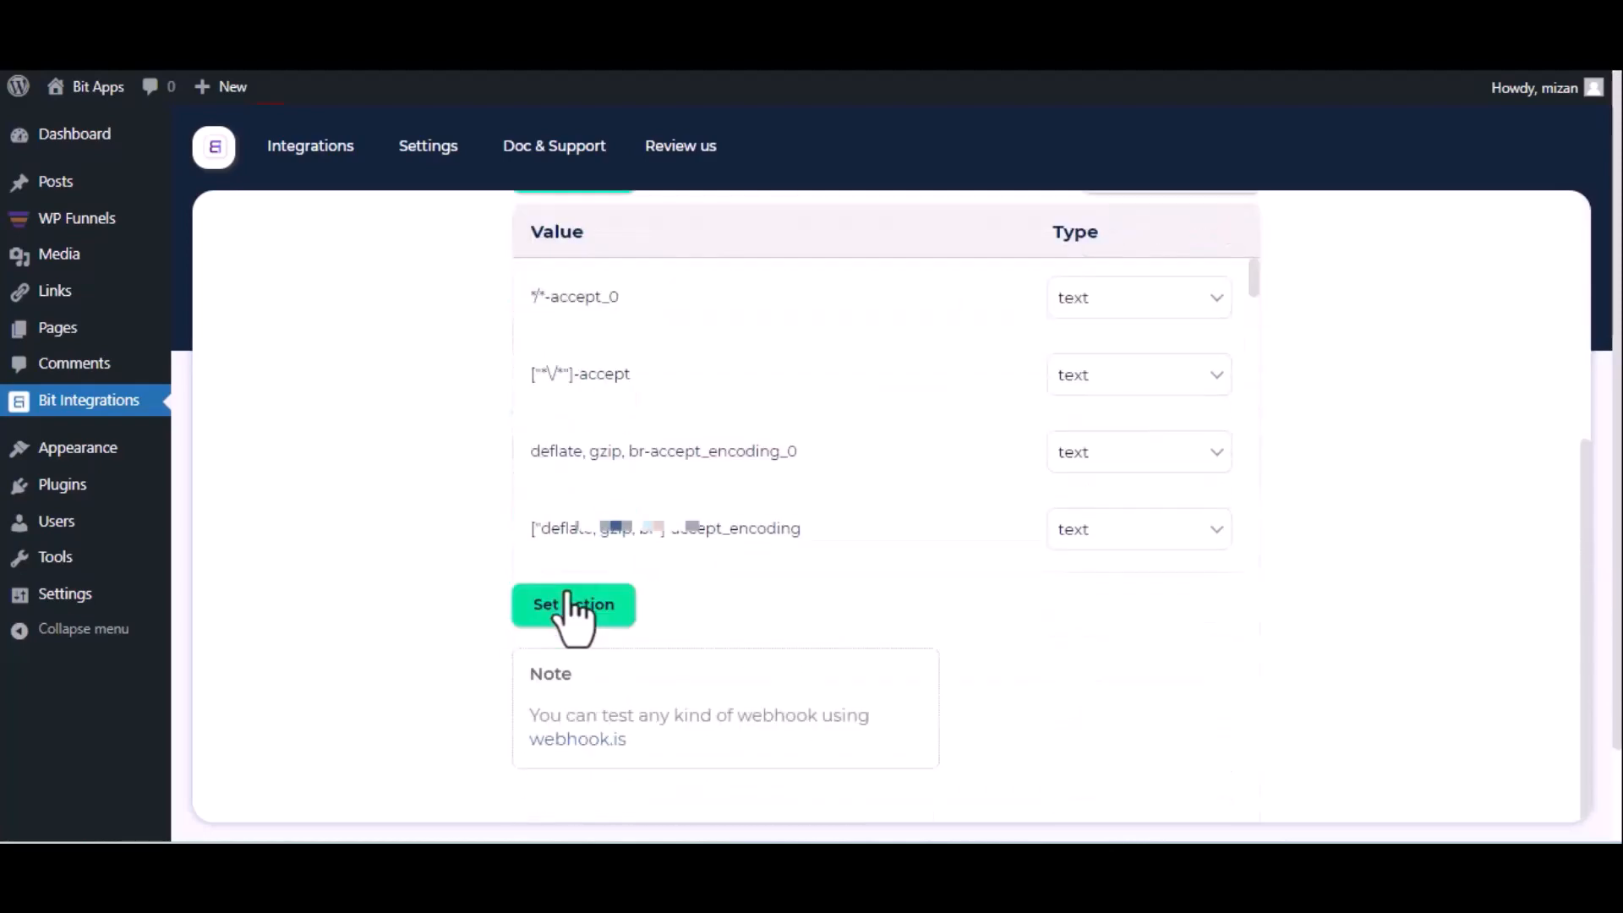
left_click(572, 606)
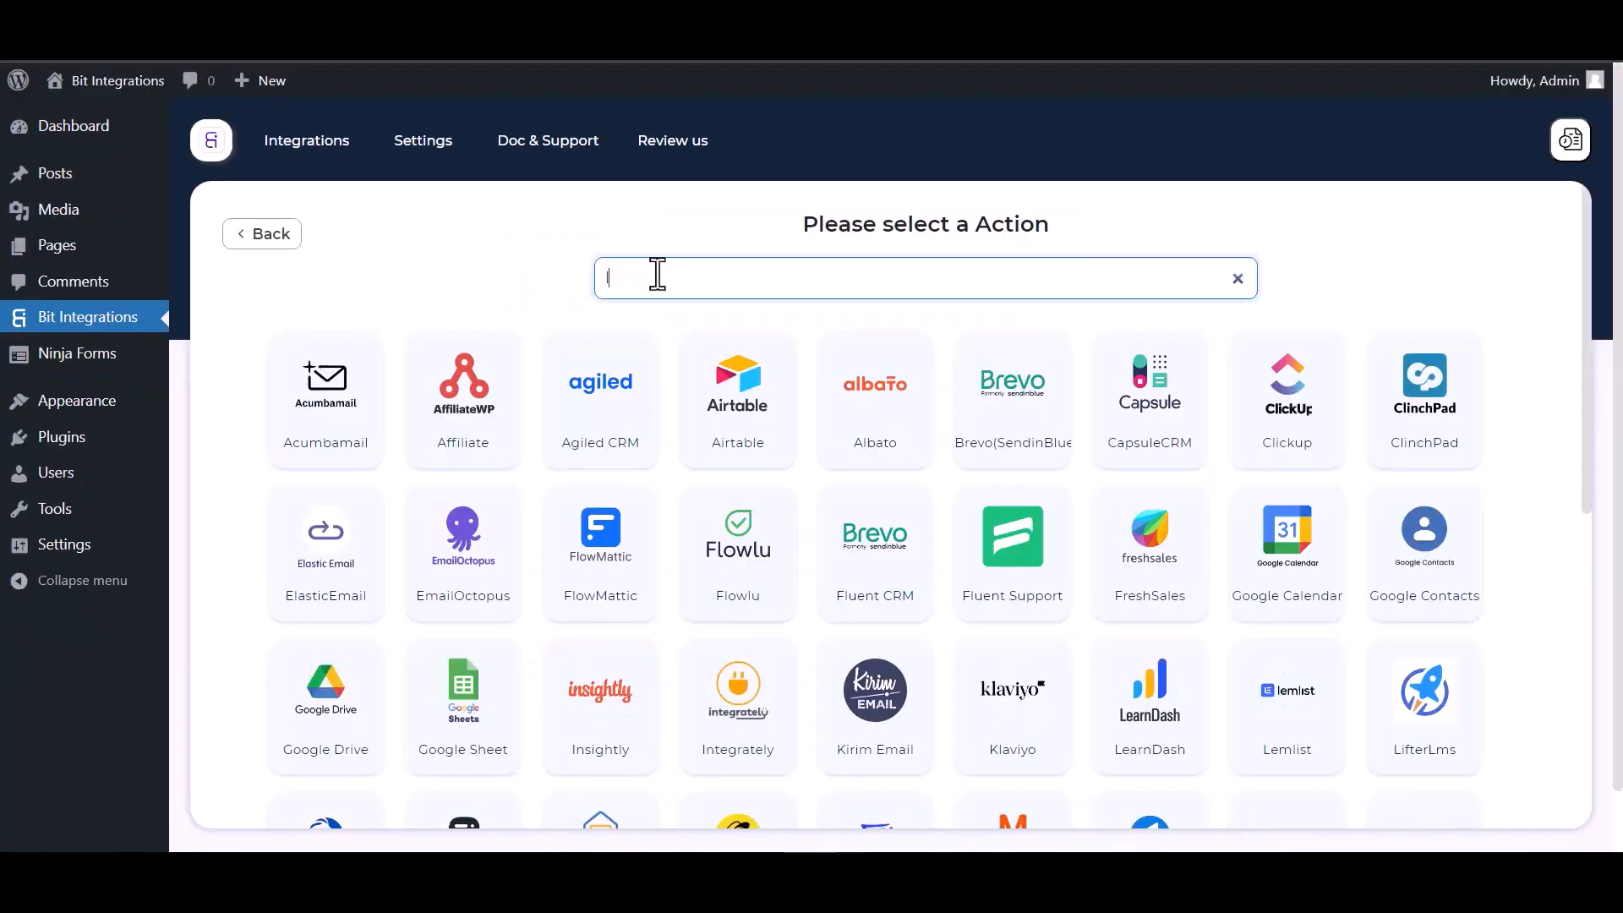
type("lion")
left_click(889, 463)
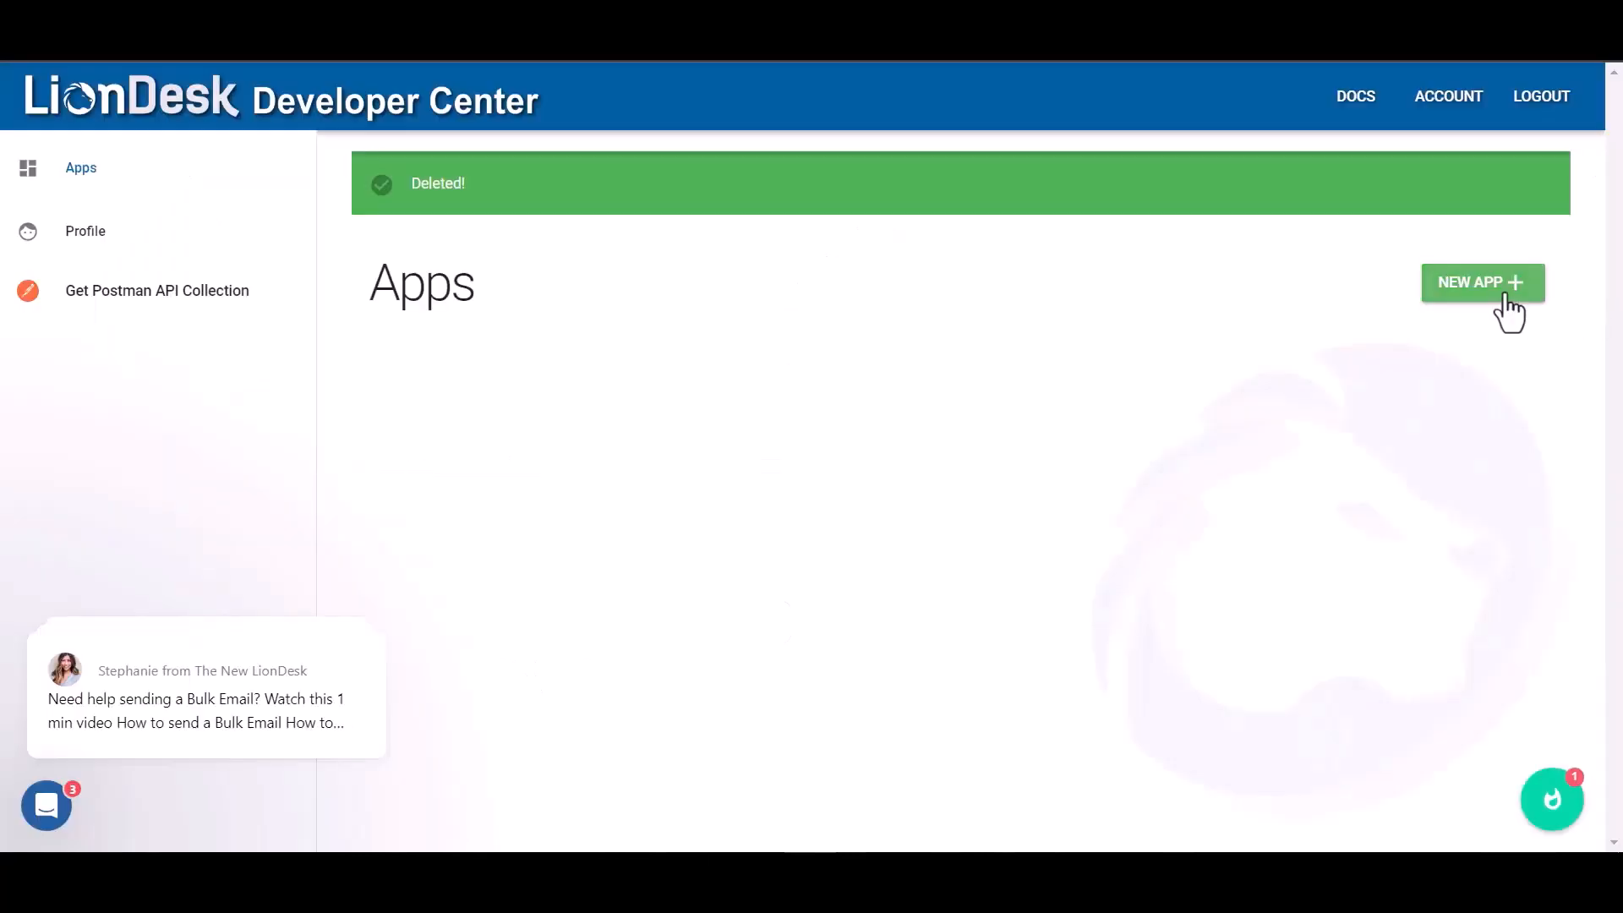
Create a LionDesk app named 'Bit Integrations' using the copied Bit Integrations redirect URI
left_click(1493, 286)
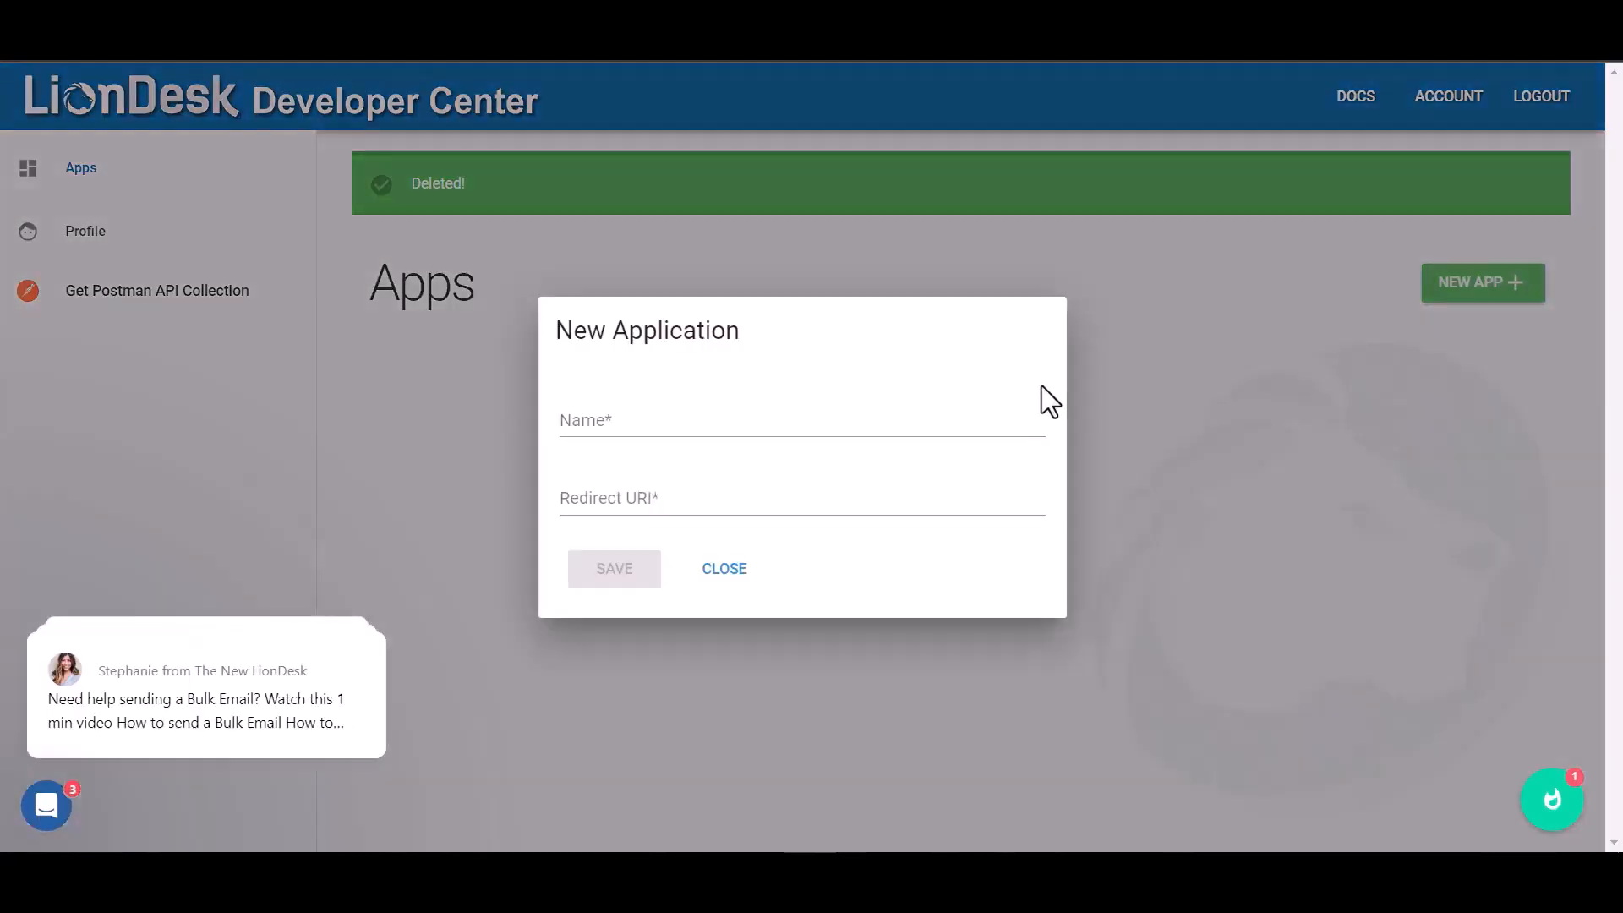
left_click(647, 428)
type("B")
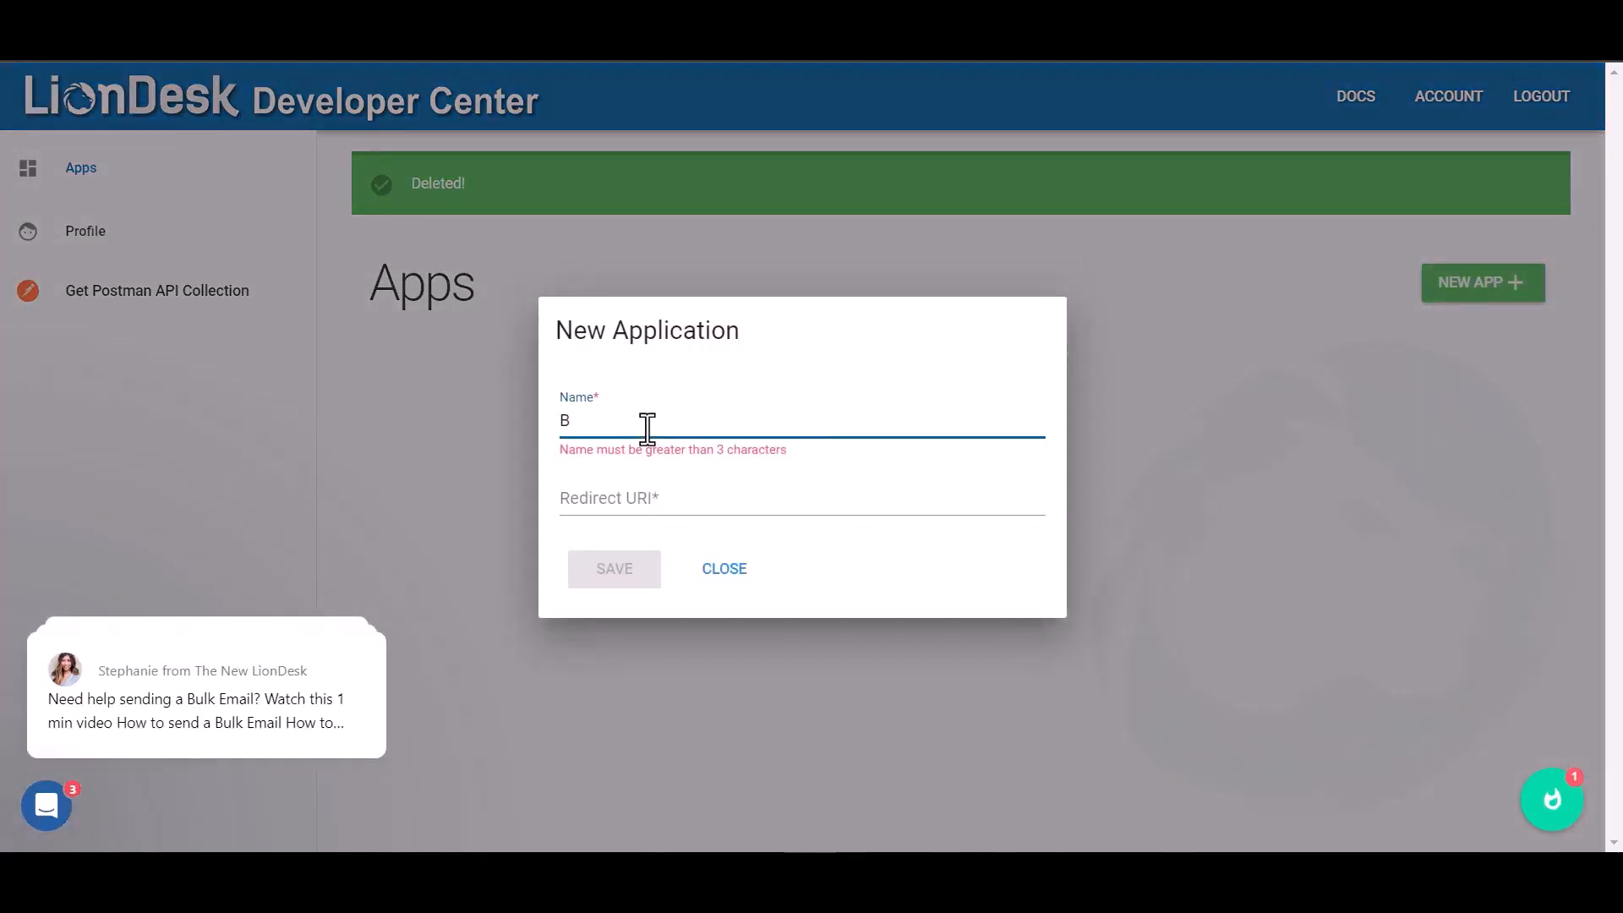
type("it Int")
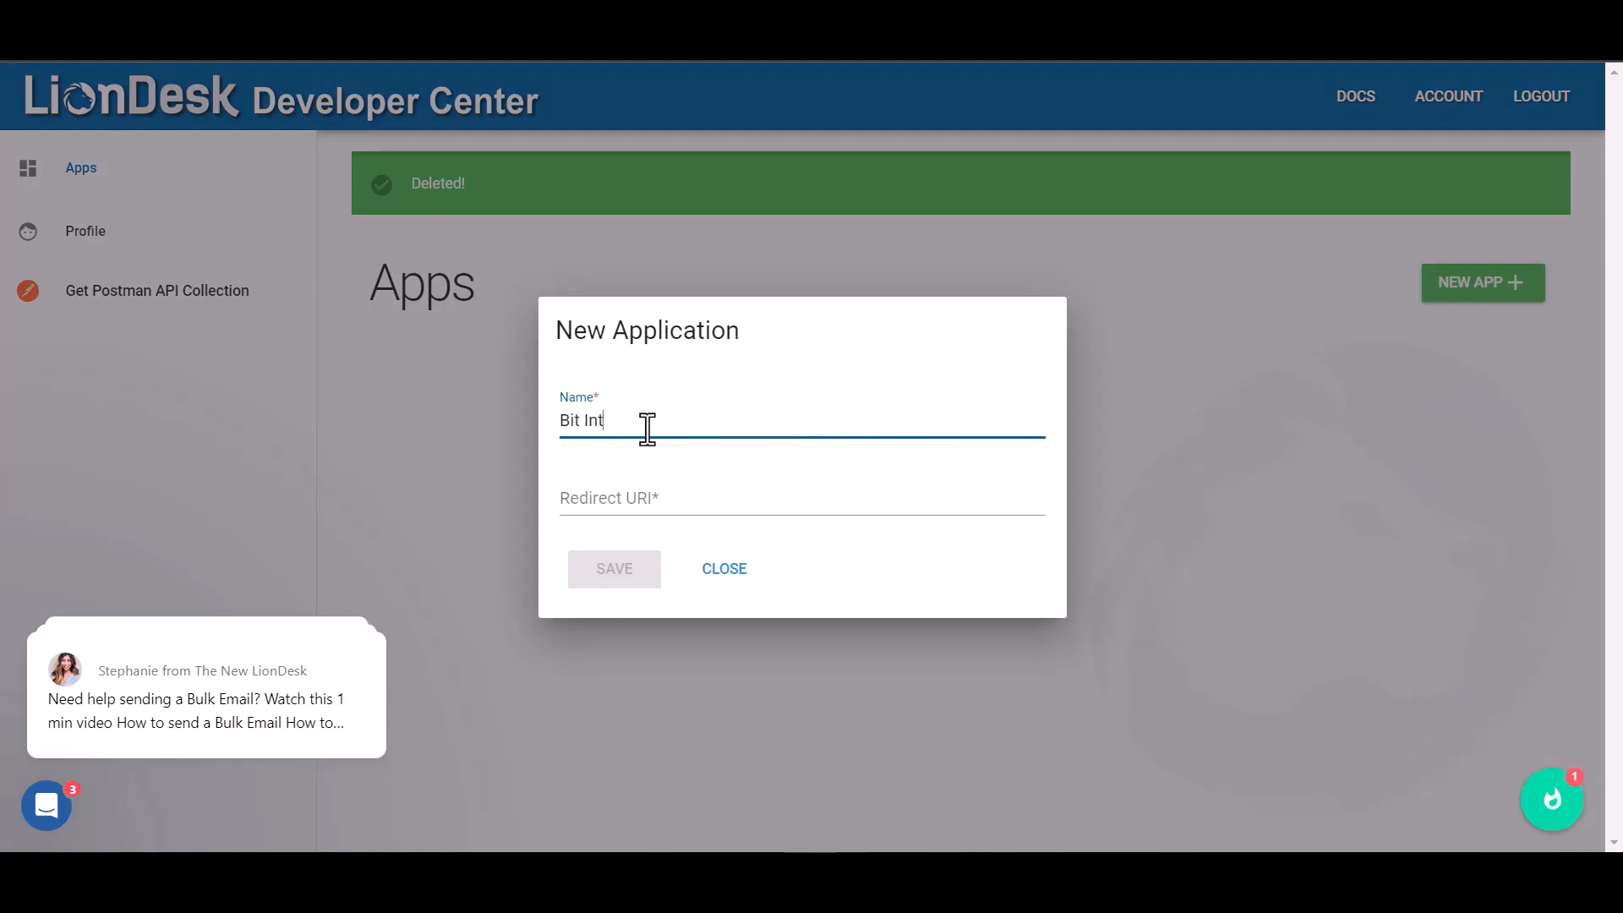
type("egrations")
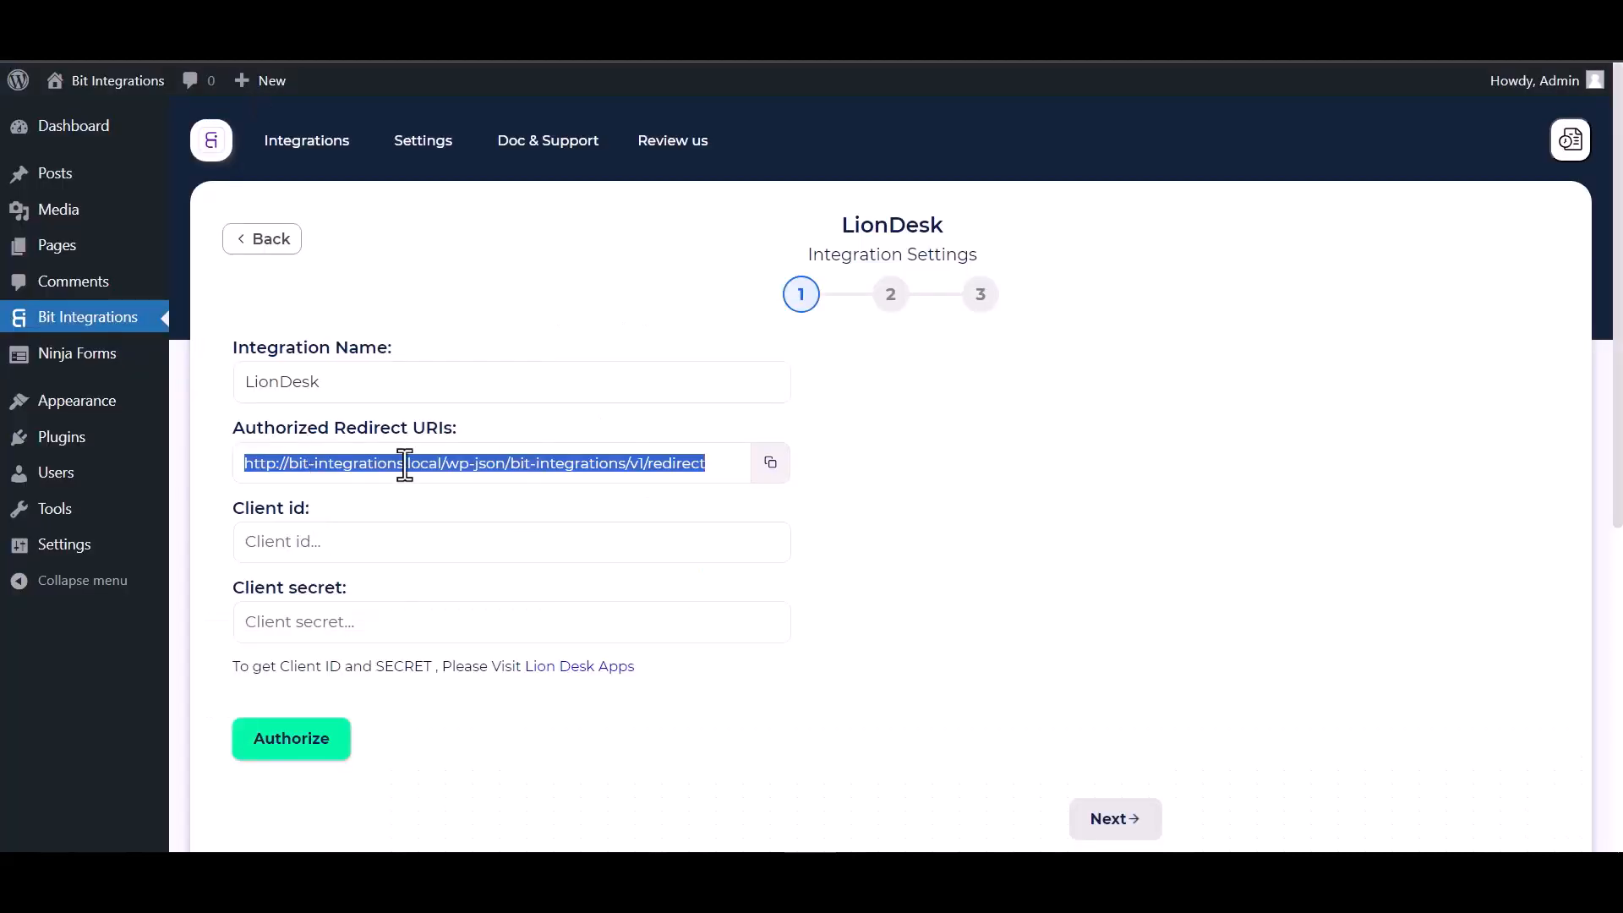
left_click(770, 462)
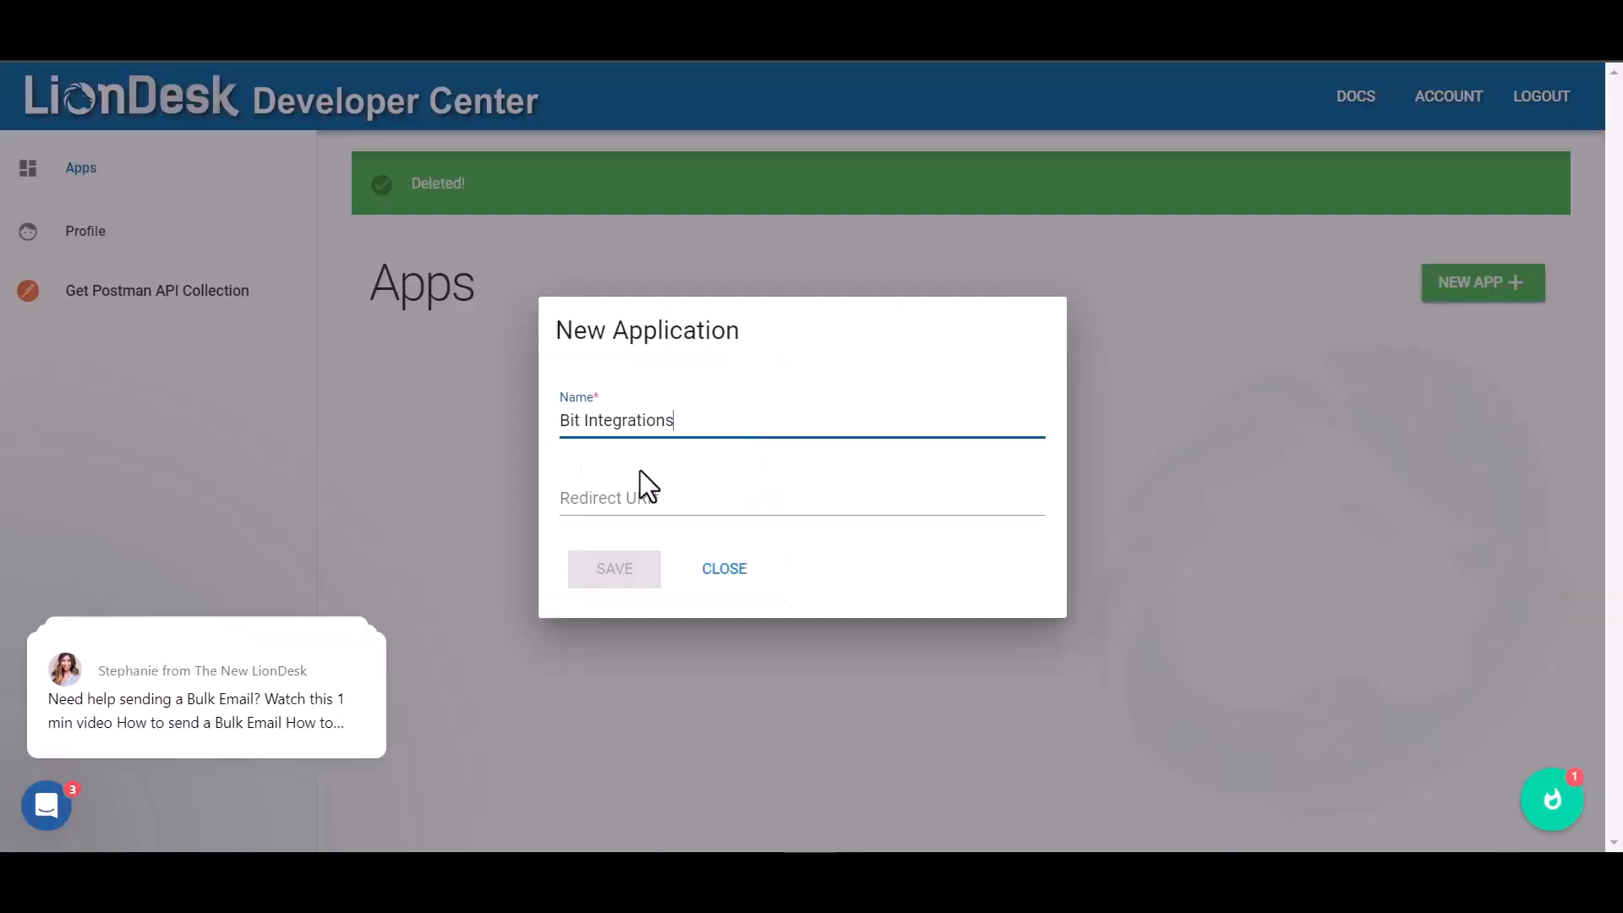
left_click(591, 500)
key("ctrl+v")
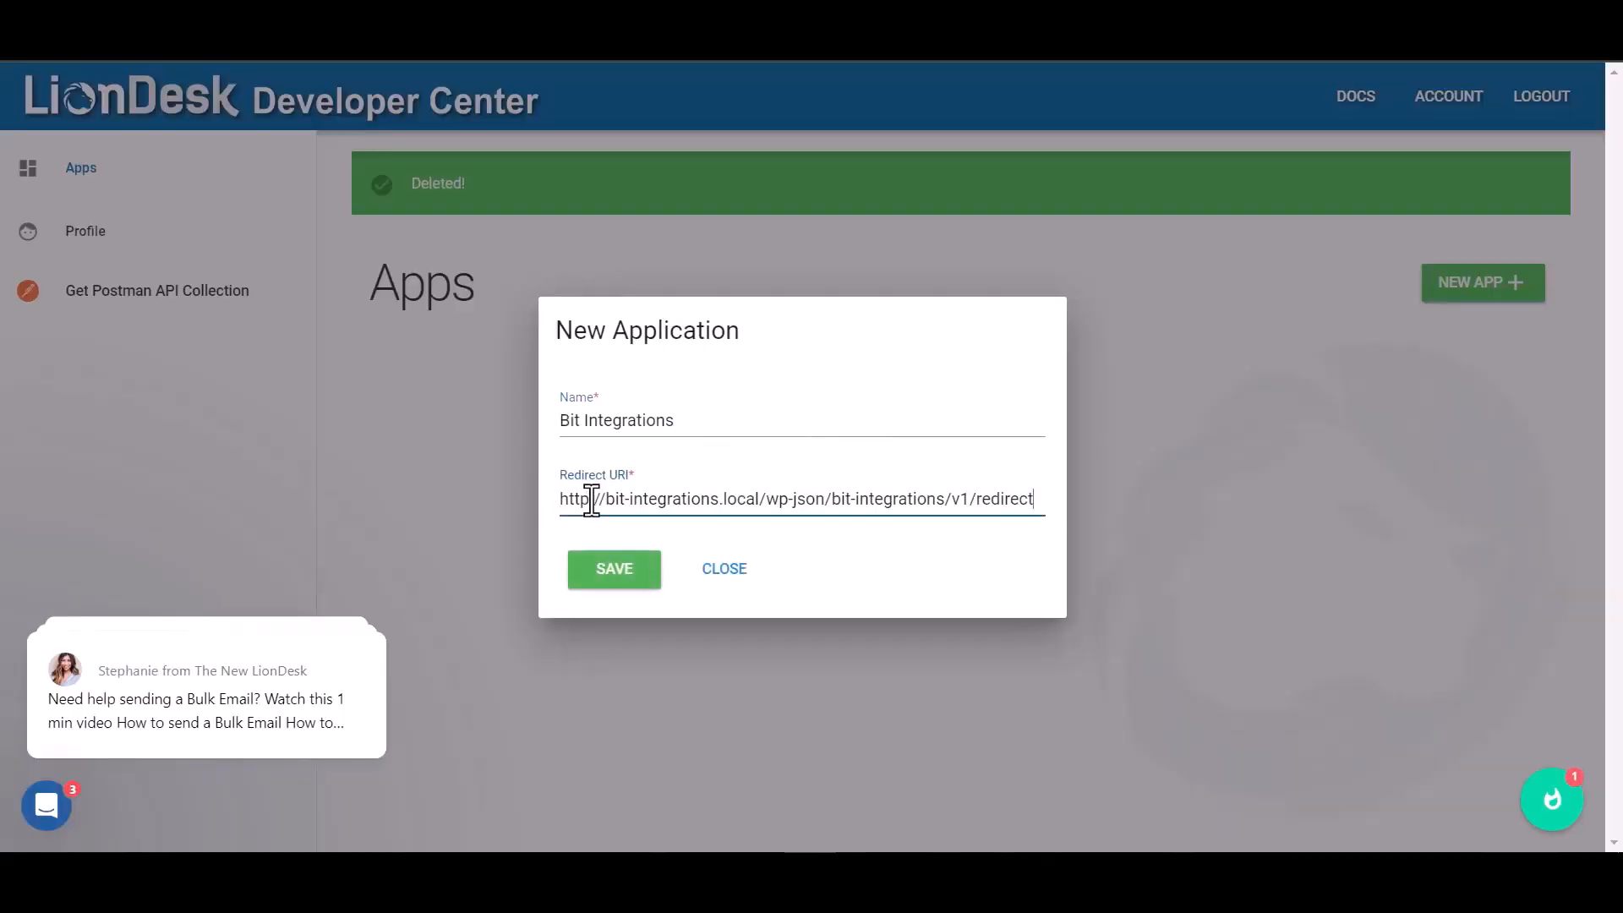
left_click(616, 571)
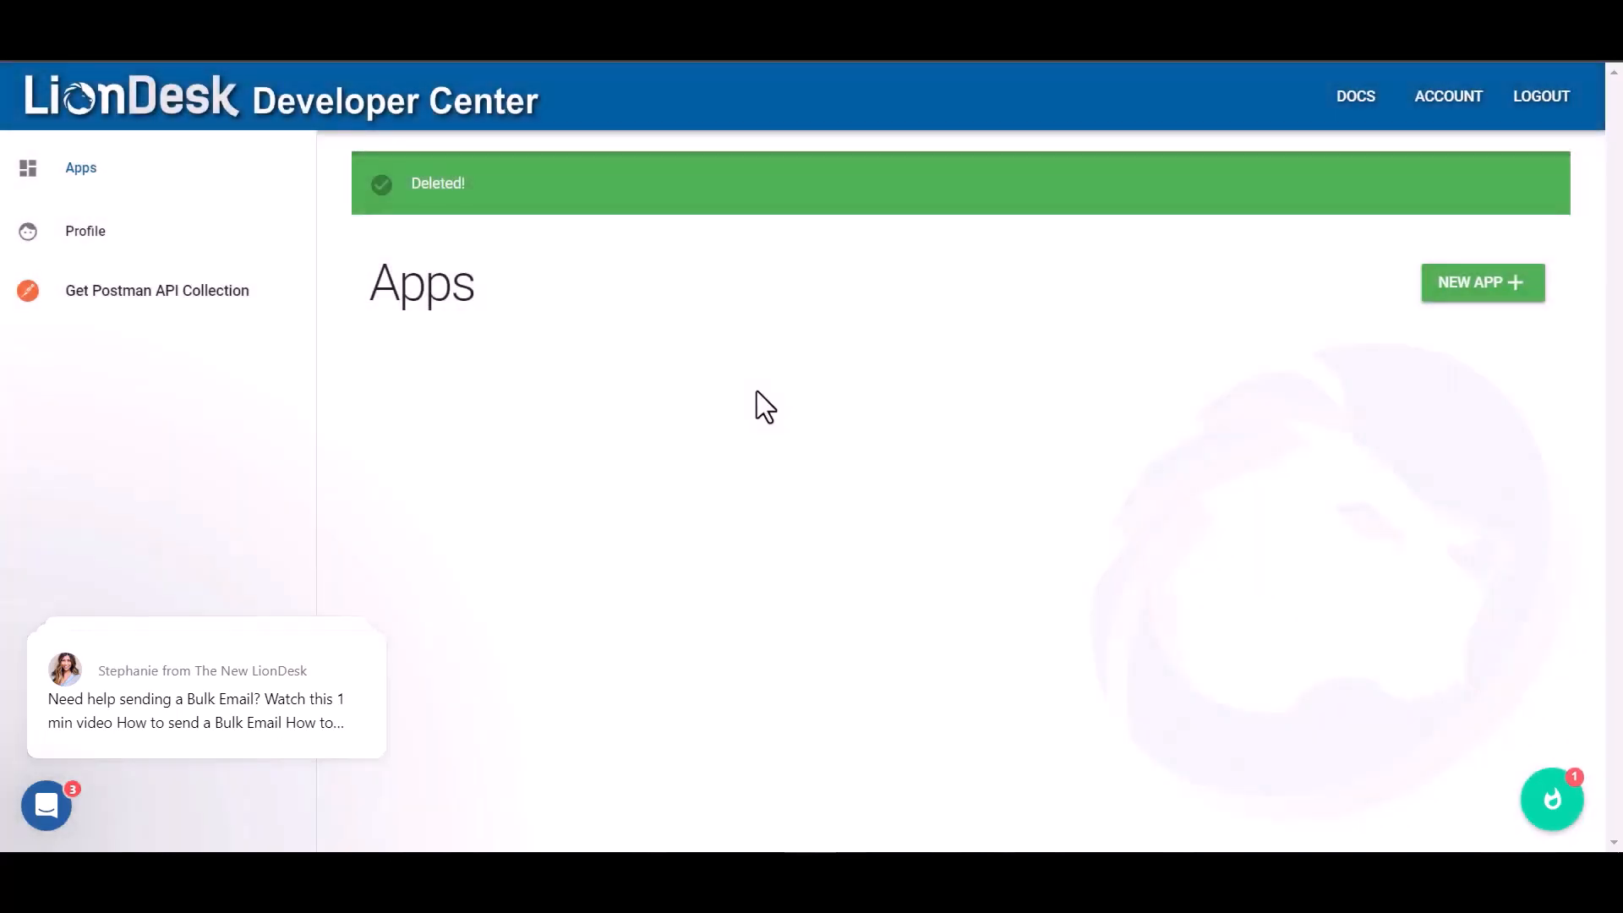
Enter the app's client ID and client secret in Bit Integrations and start authorization
double_click(880, 566)
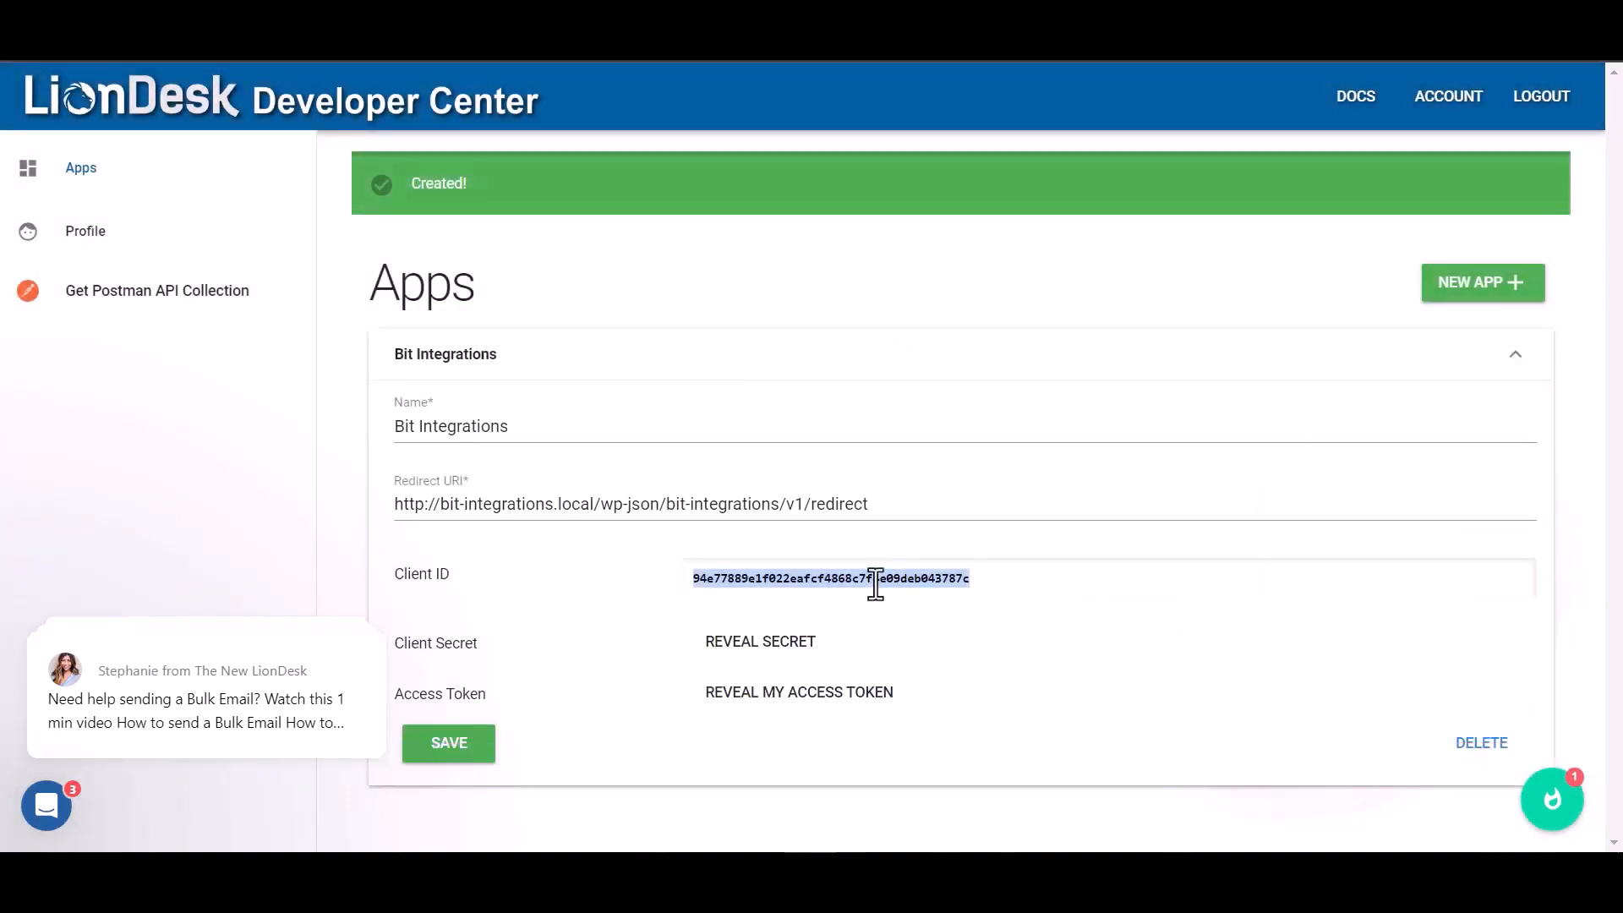
left_click(182, 34)
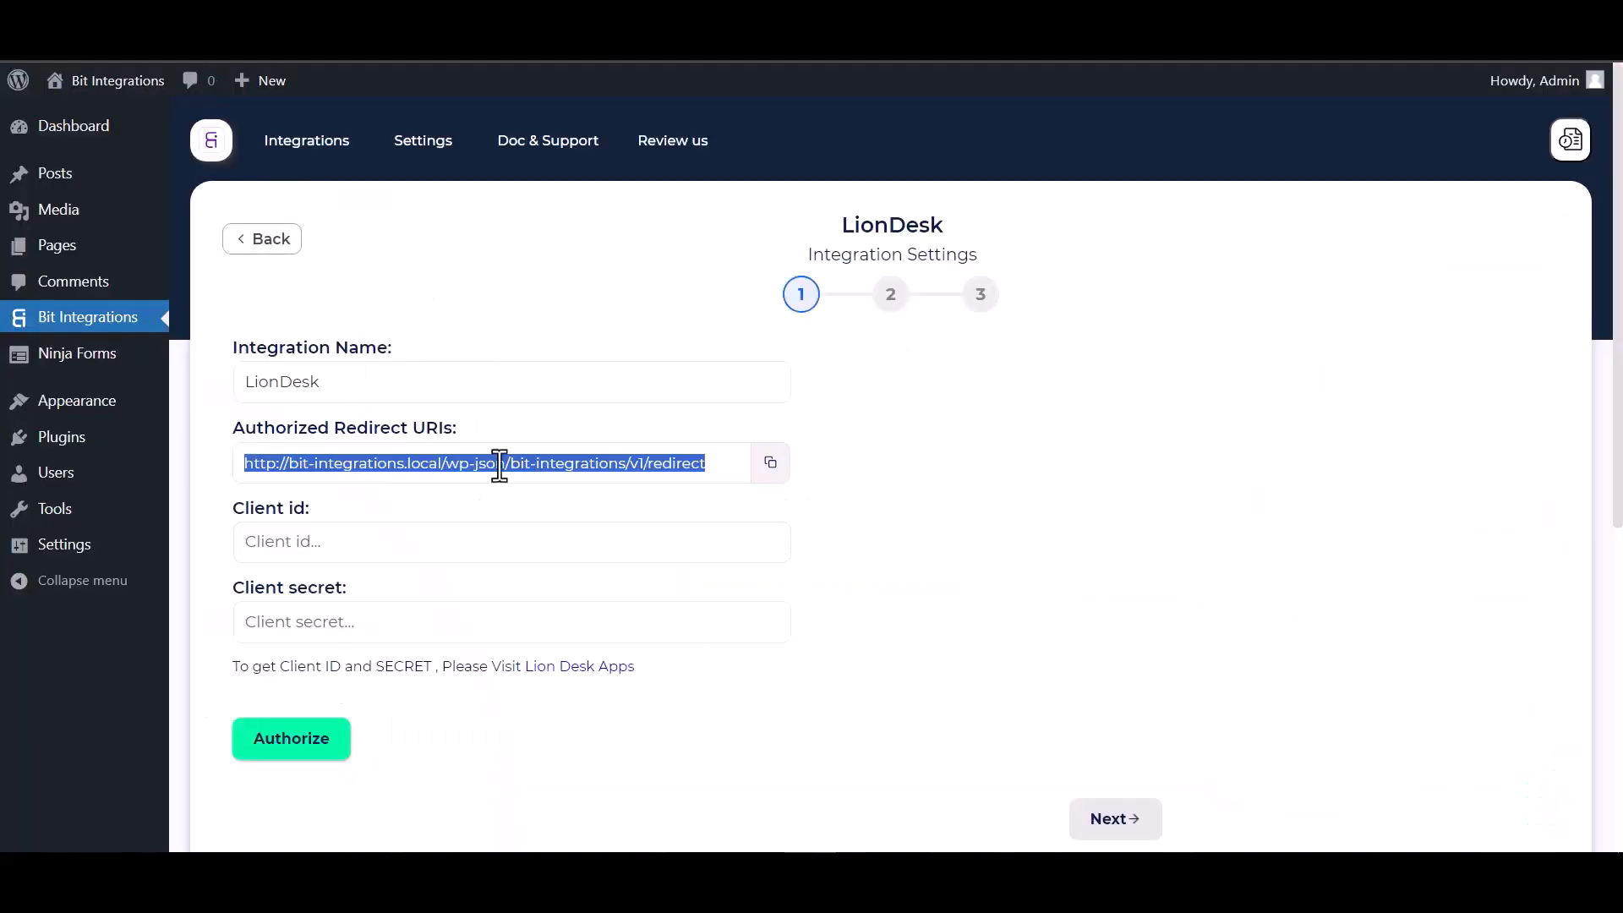
left_click(403, 549)
key("ctrl+v")
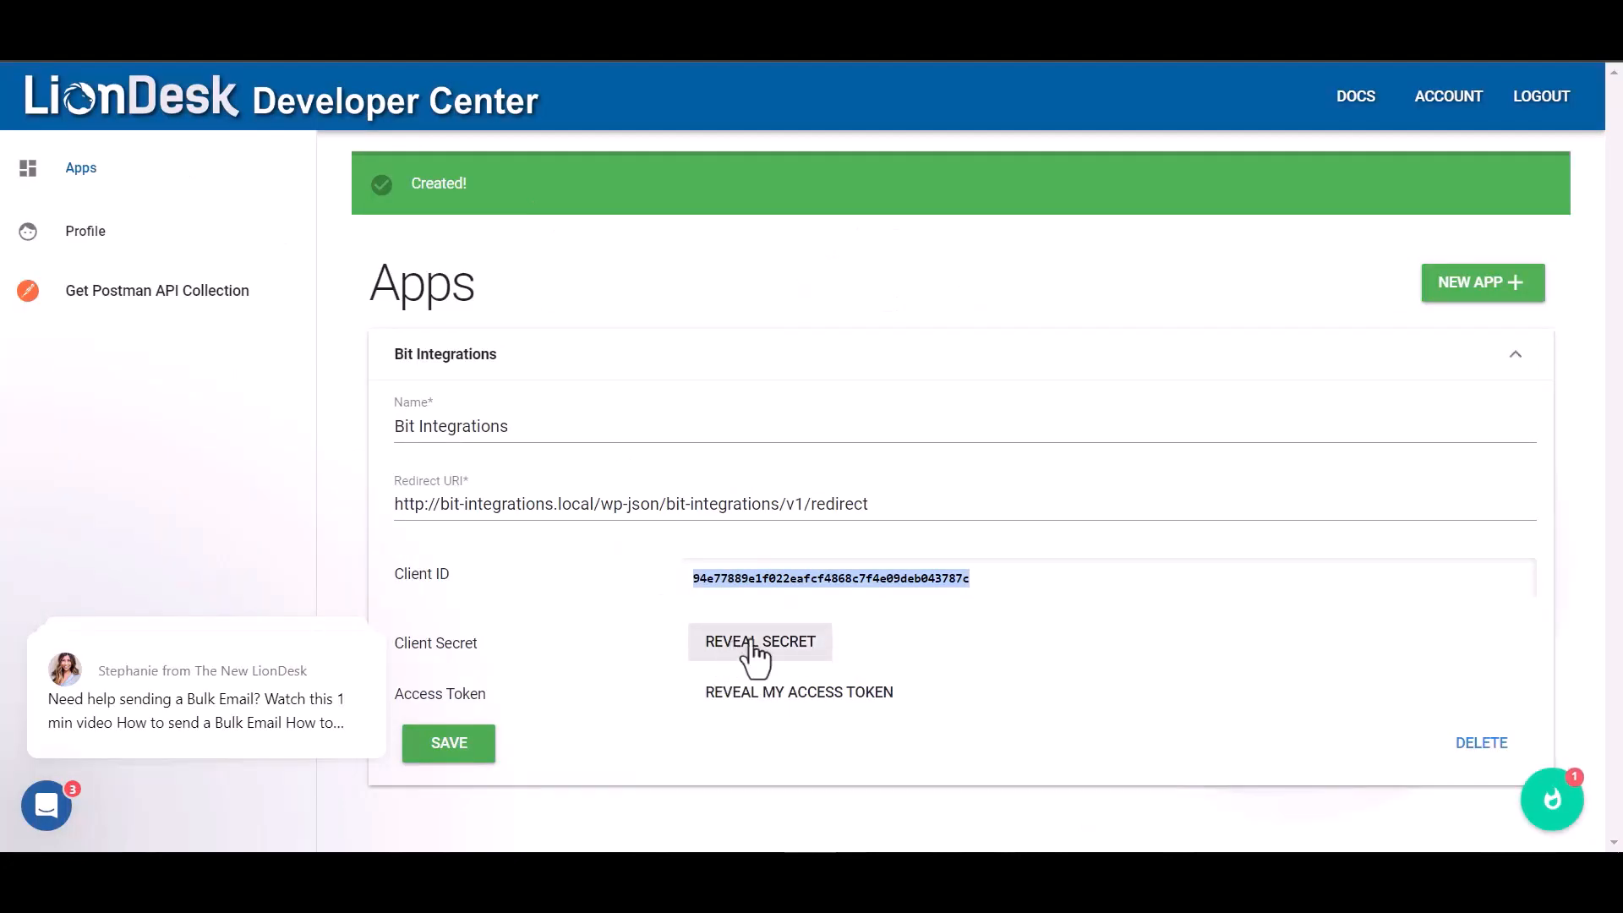
left_click(755, 642)
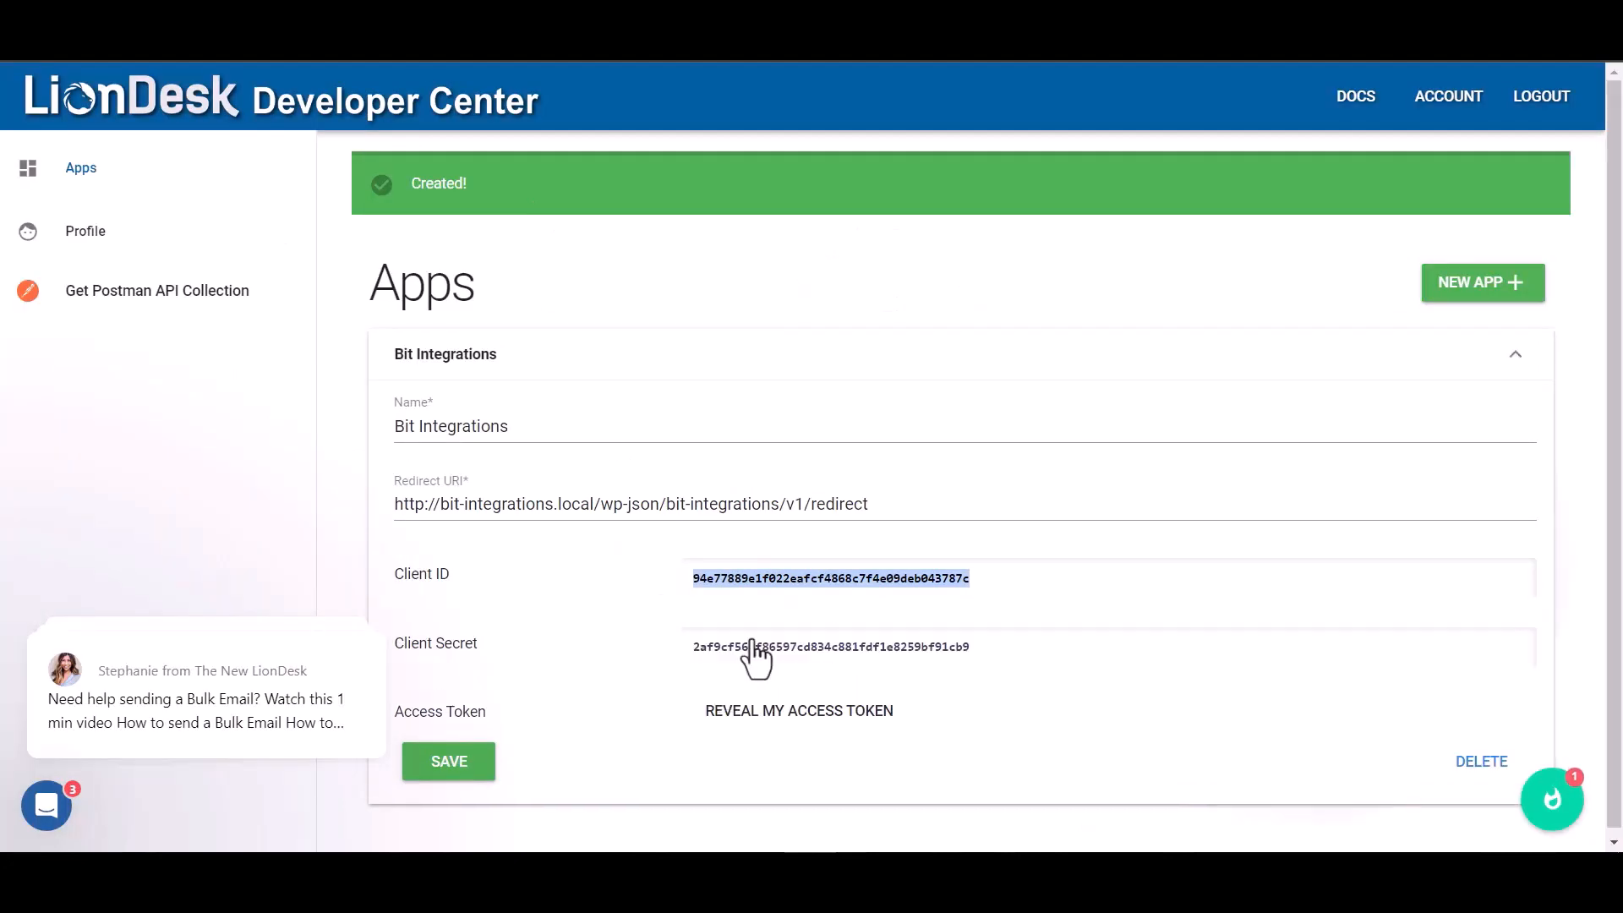
double_click(911, 651)
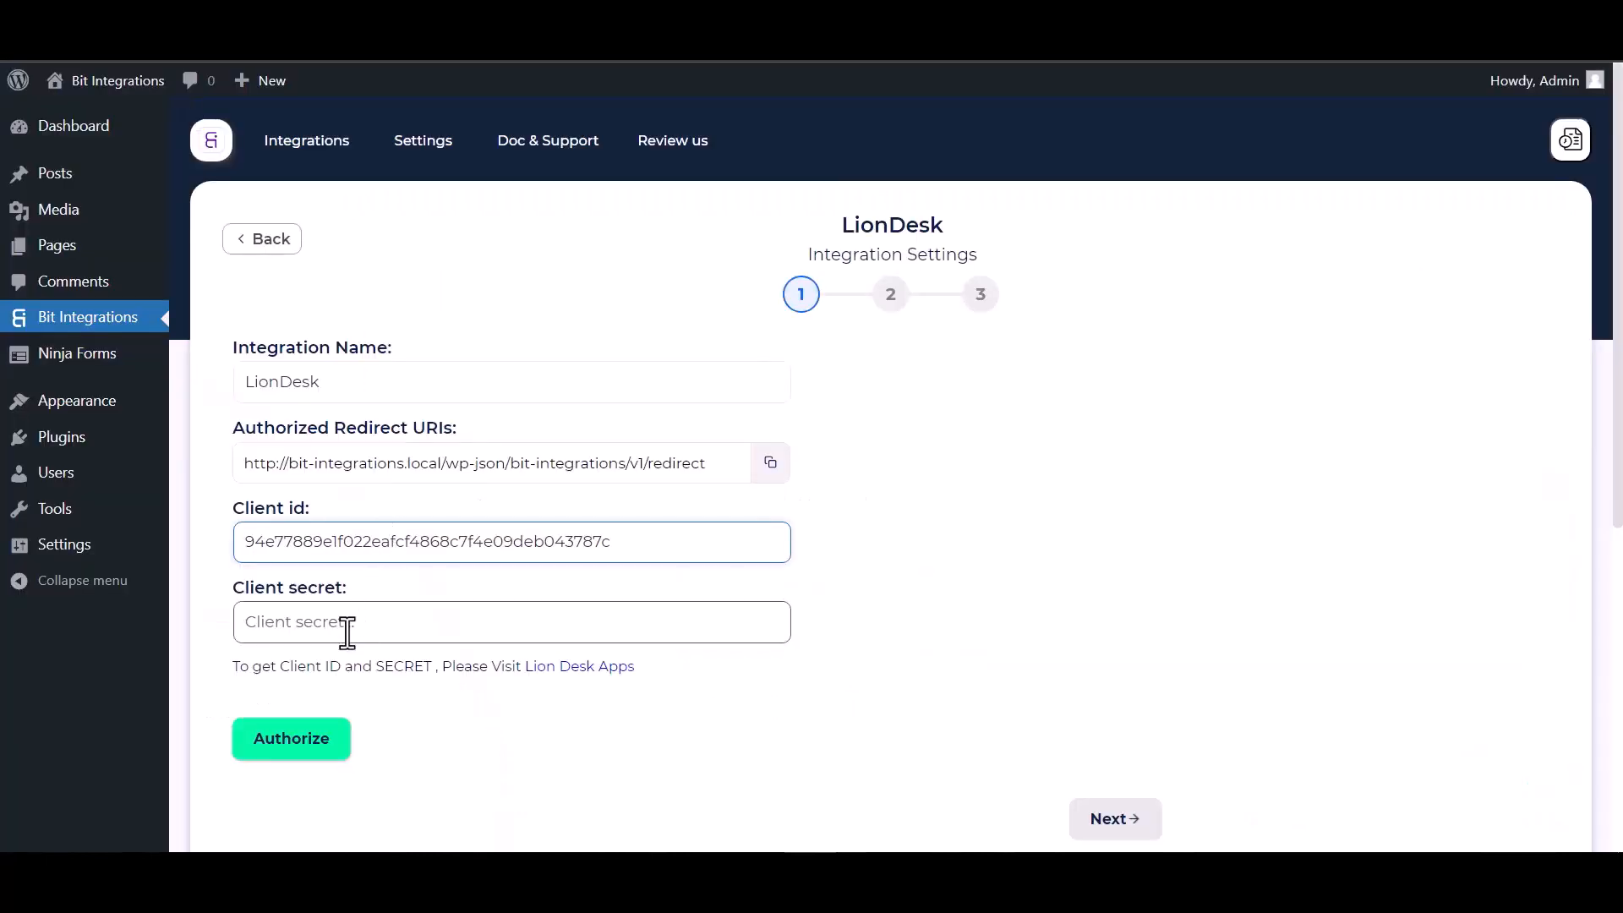
left_click(345, 630)
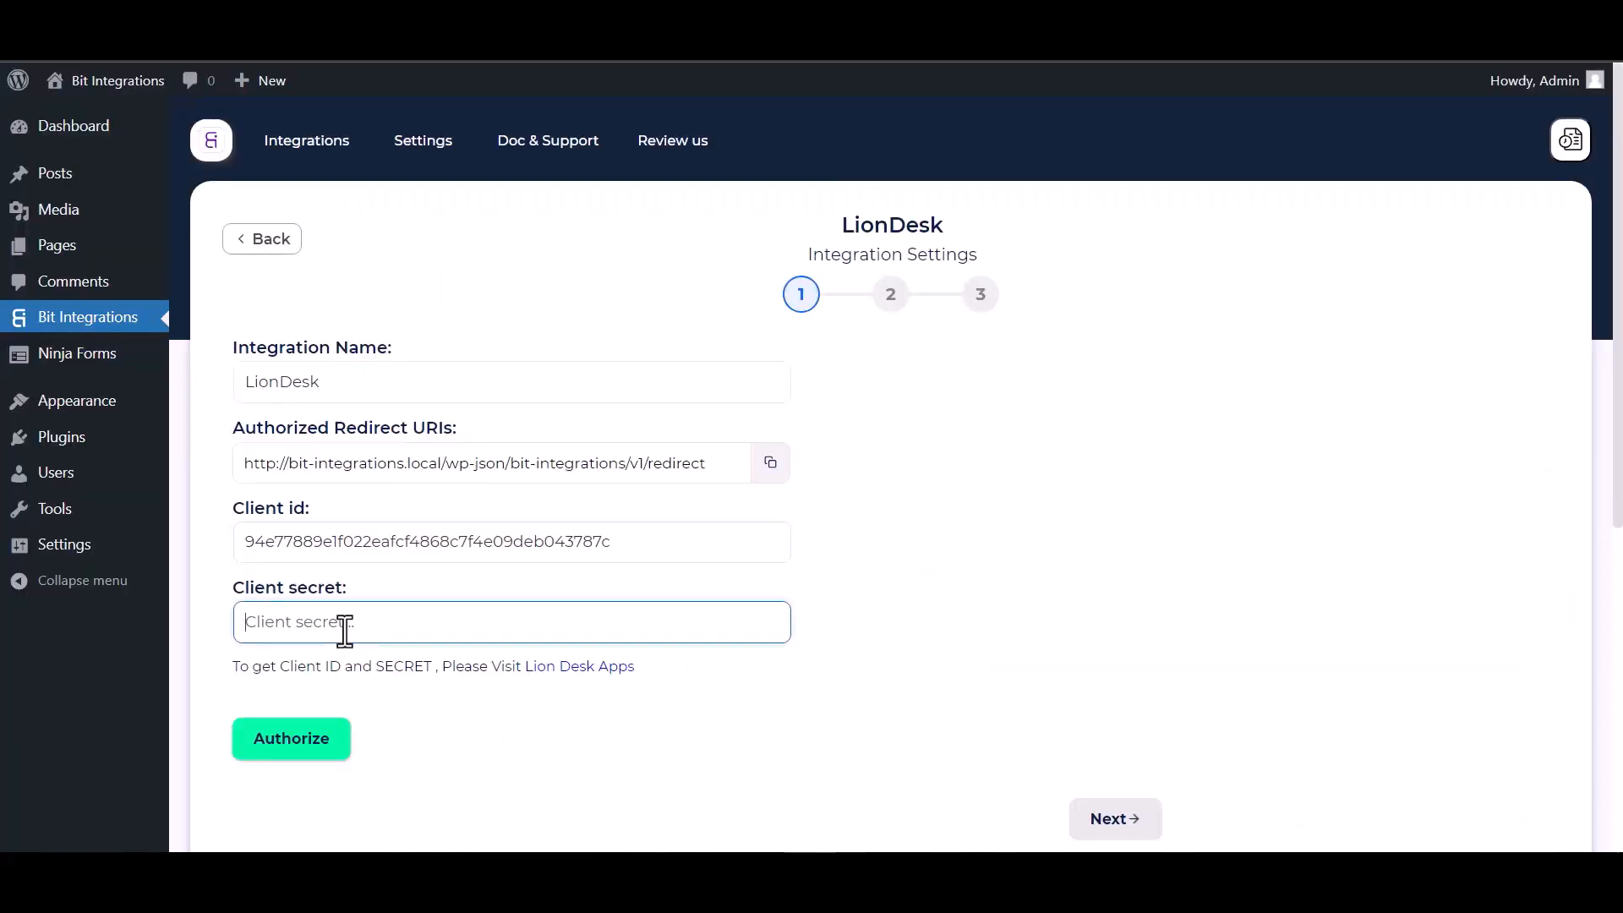
key("ctrl+v")
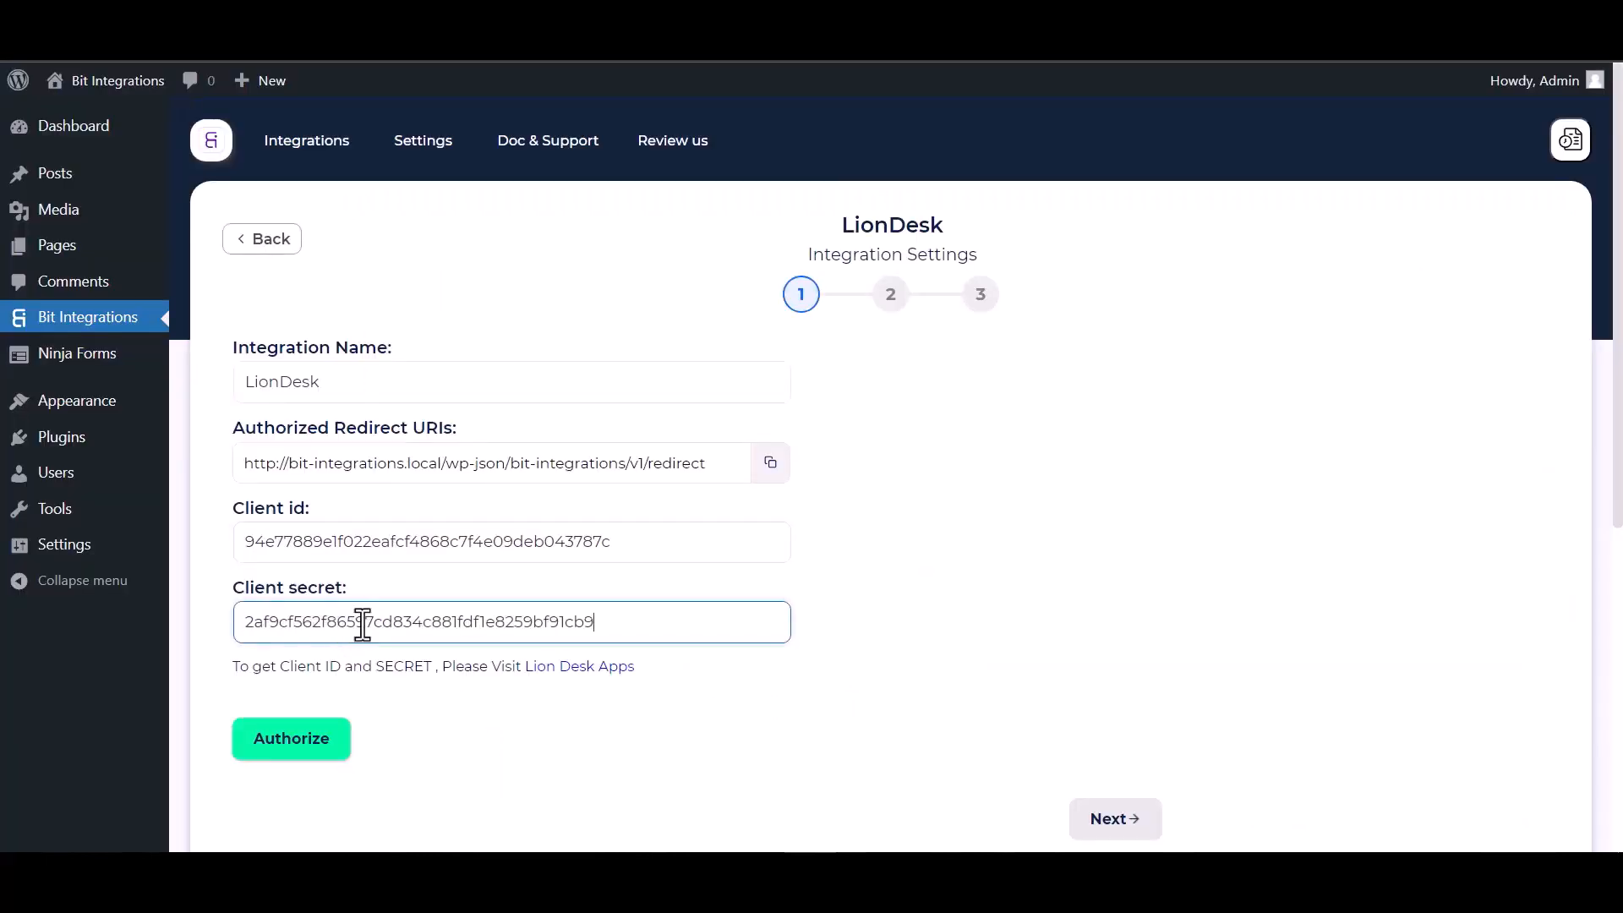
left_click(291, 739)
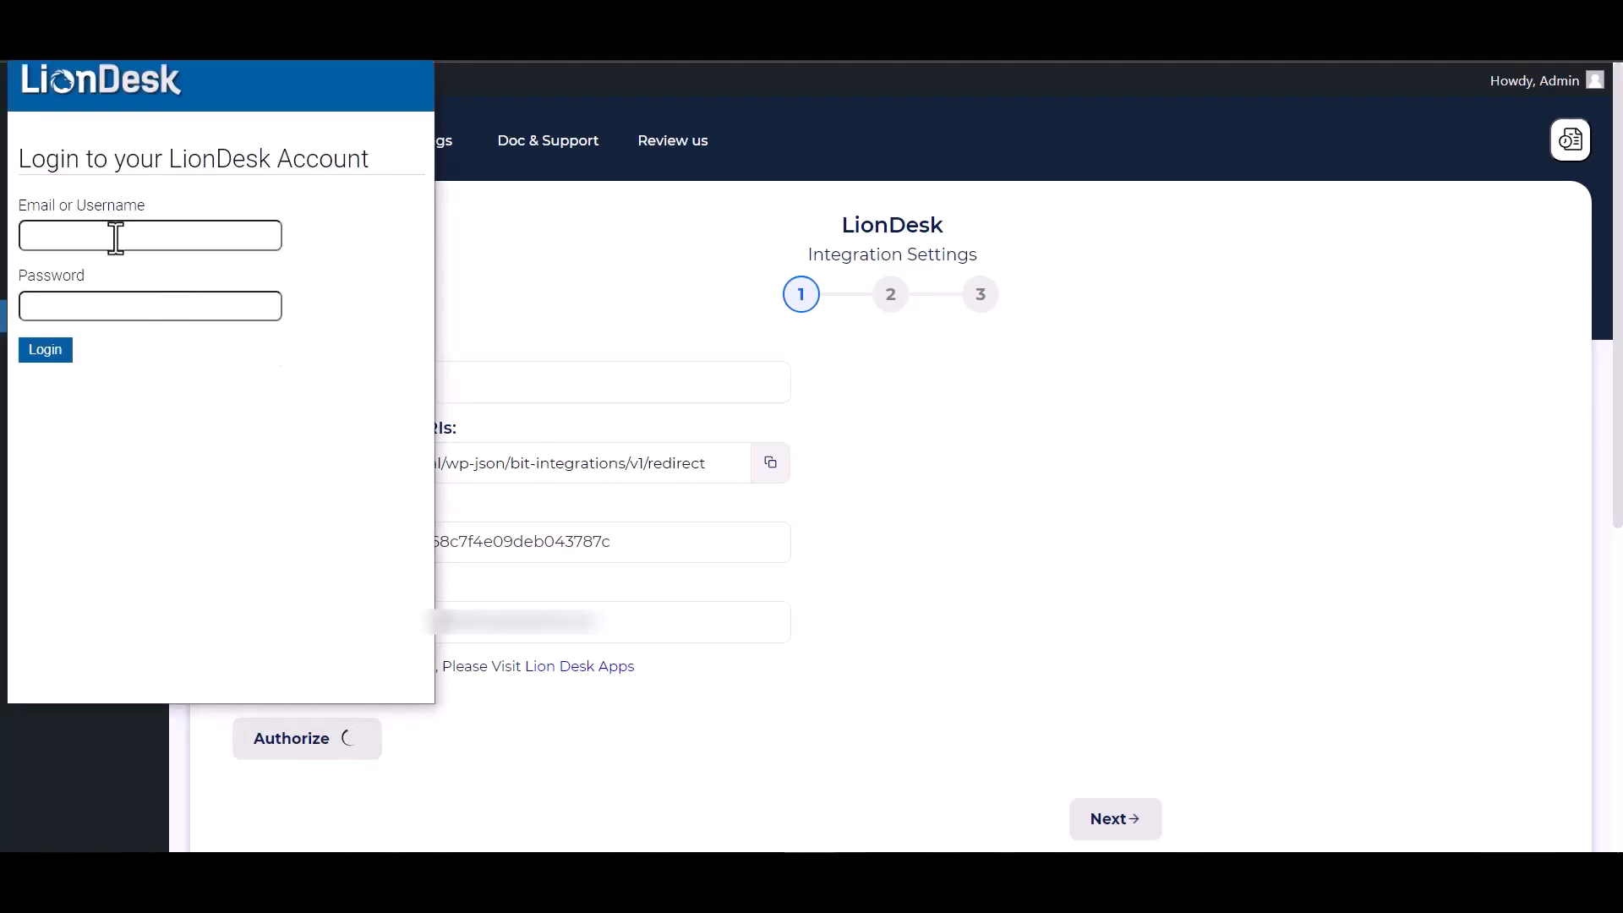
Log in to the LionDesk account and allow Bit Integrations access
left_click(111, 237)
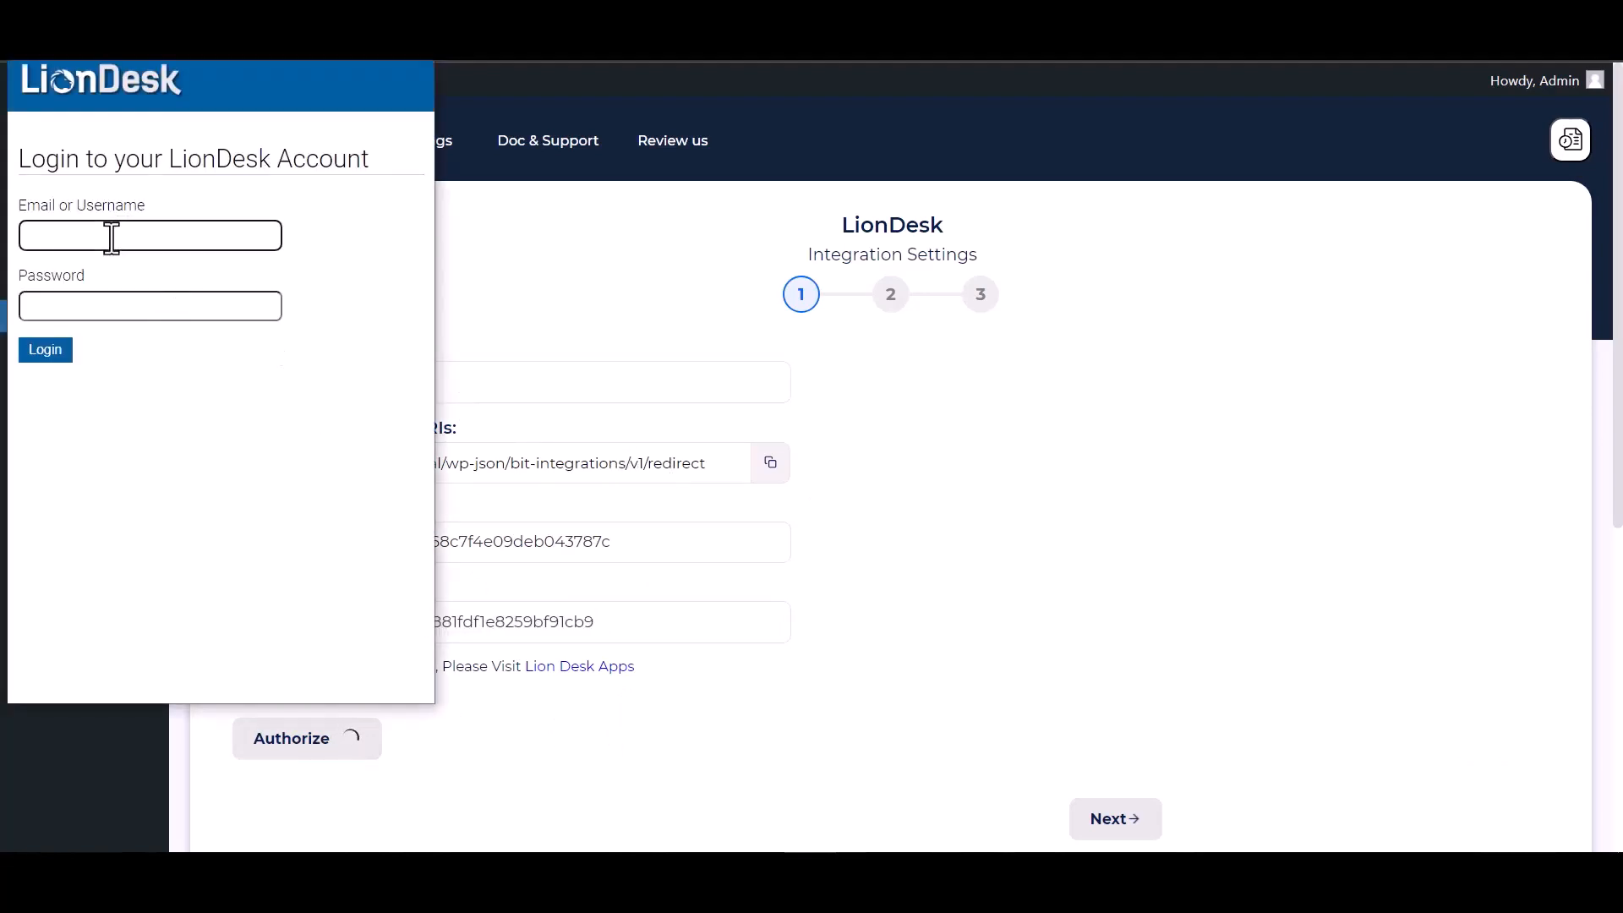
left_click(71, 352)
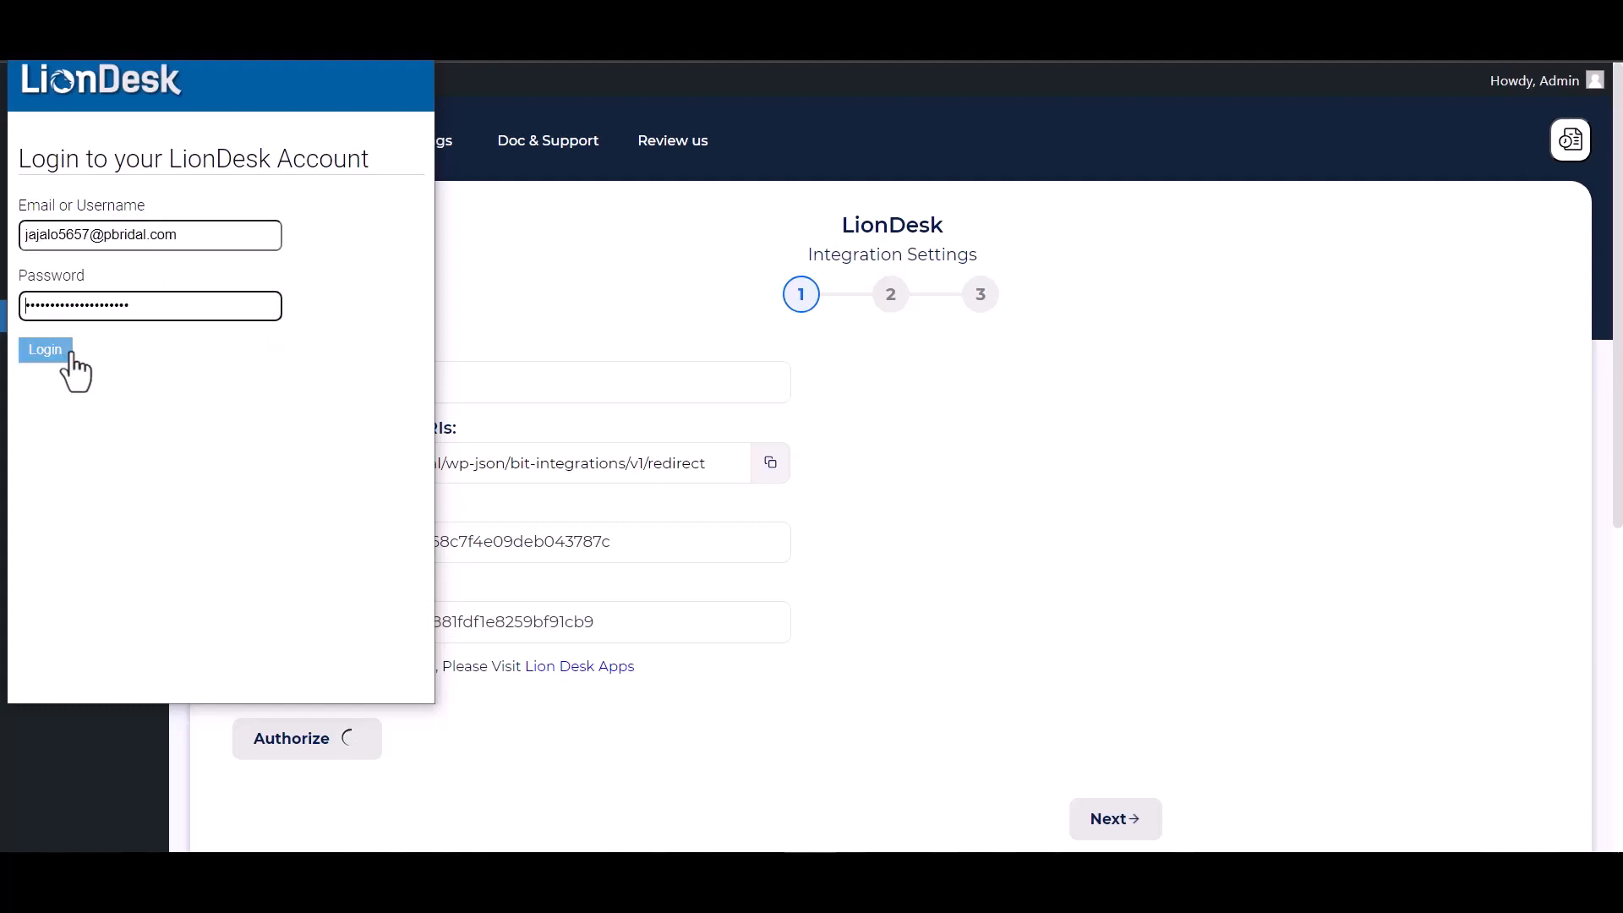
left_click(51, 349)
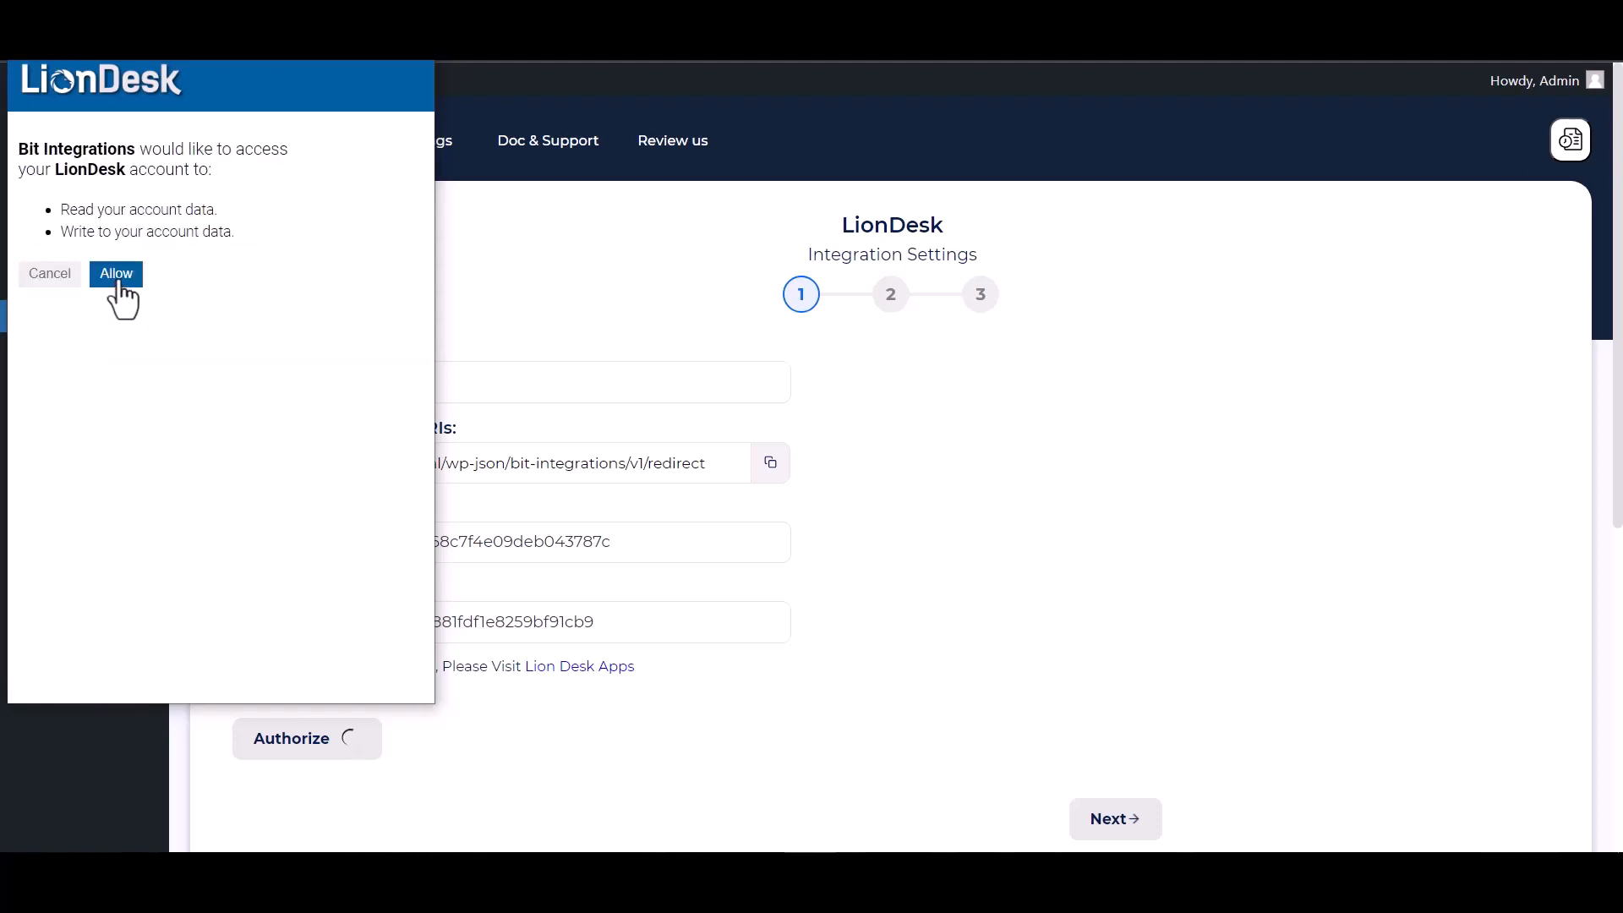
left_click(118, 283)
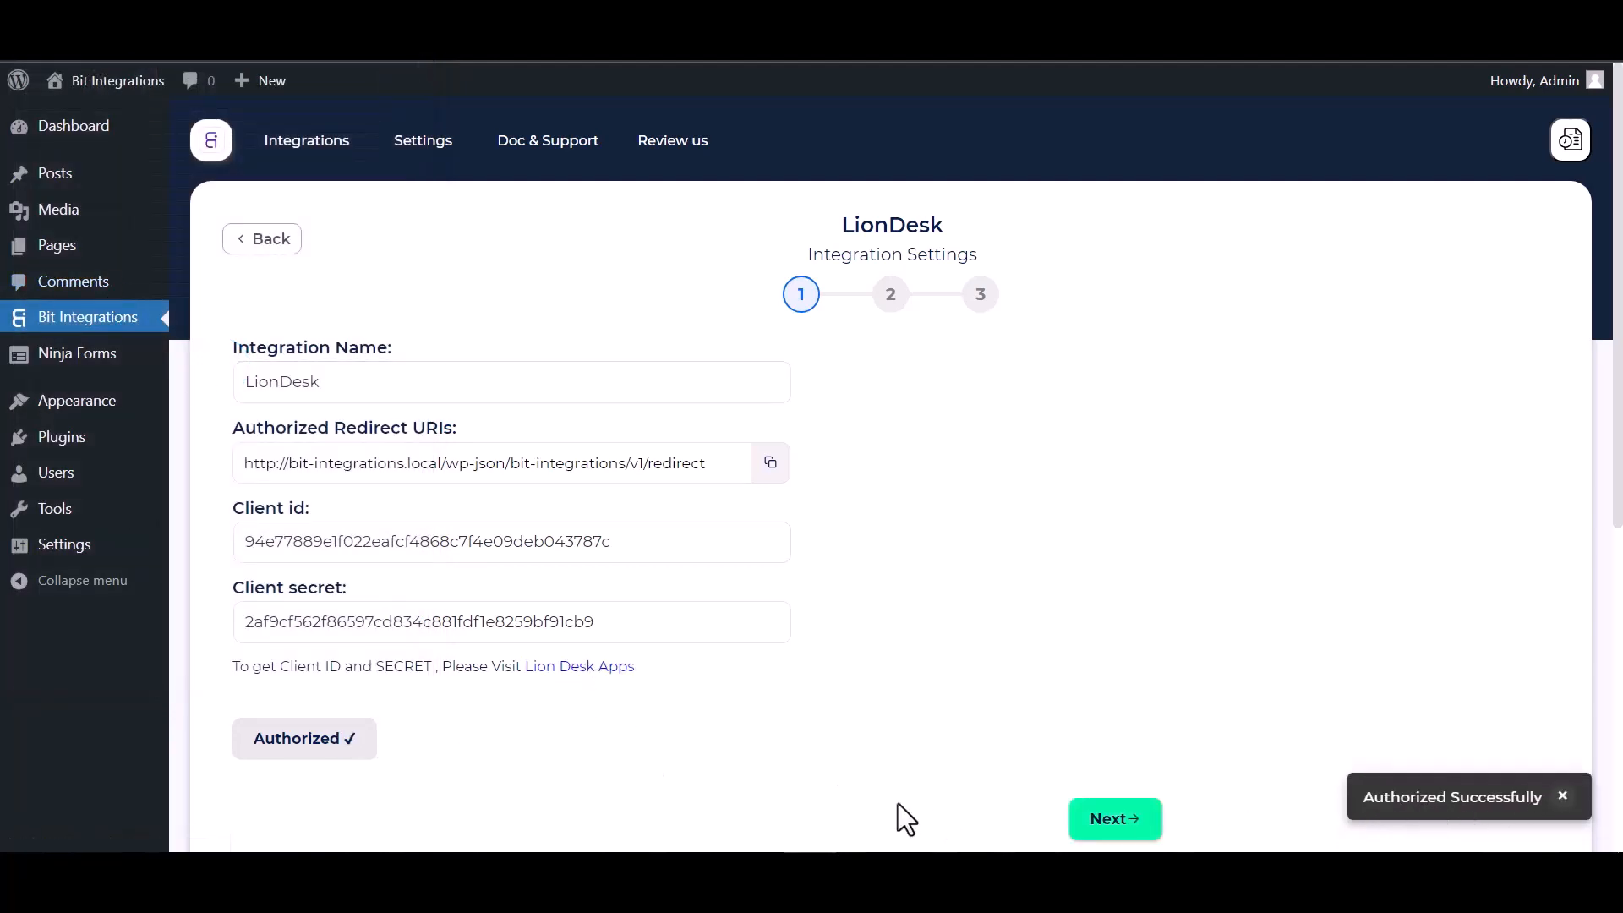
Continue to the action step and select Create Contact
left_click(1108, 831)
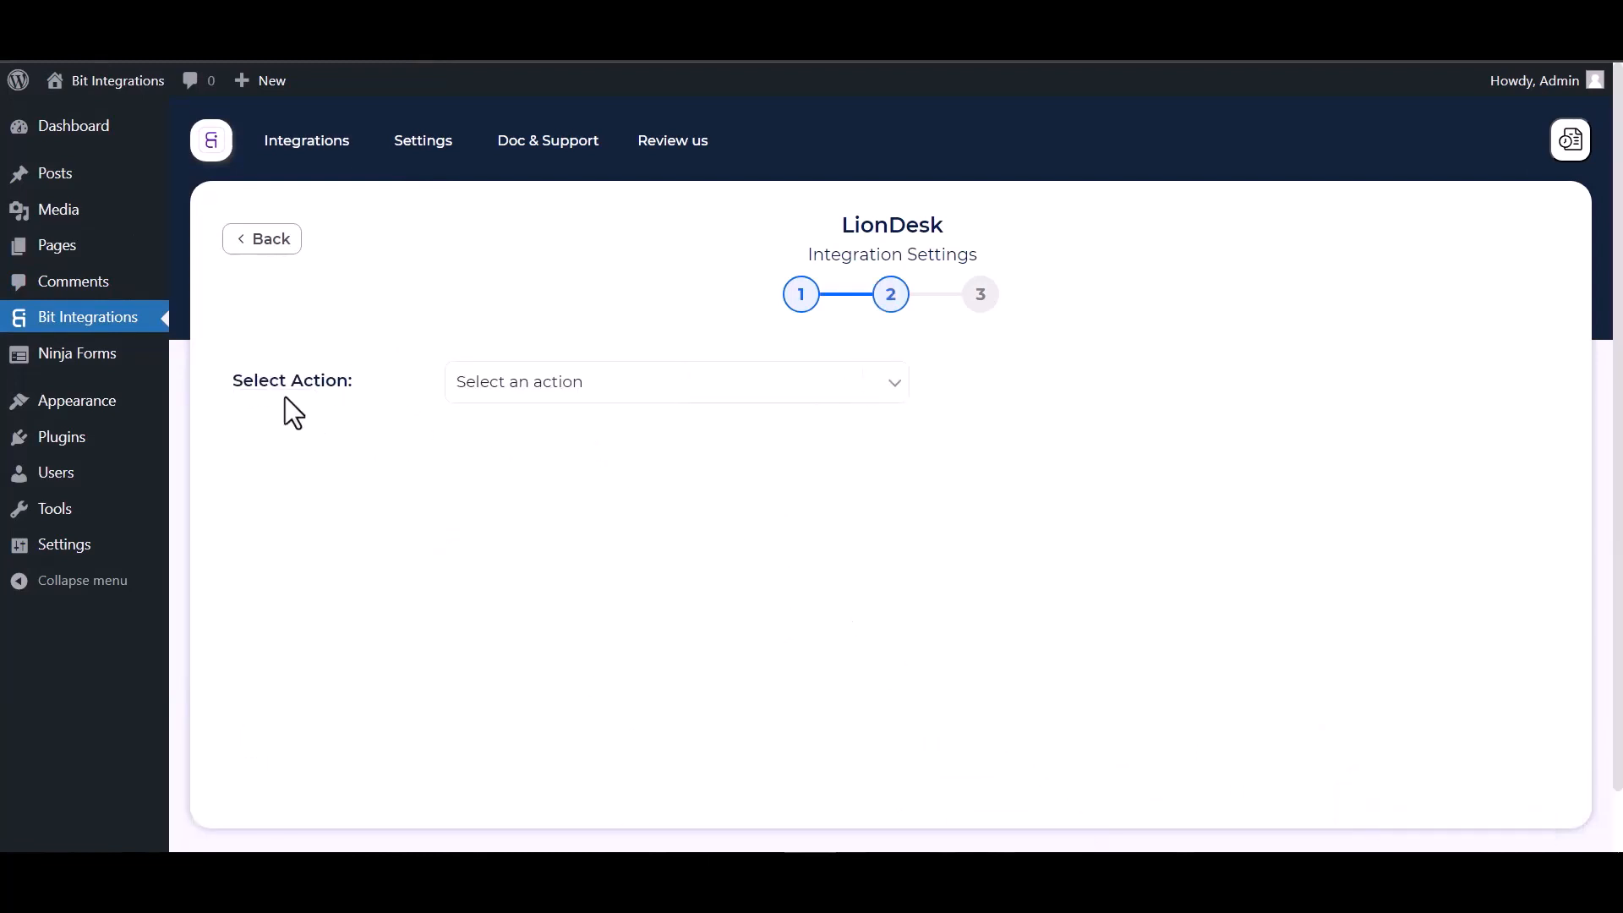
left_click(630, 393)
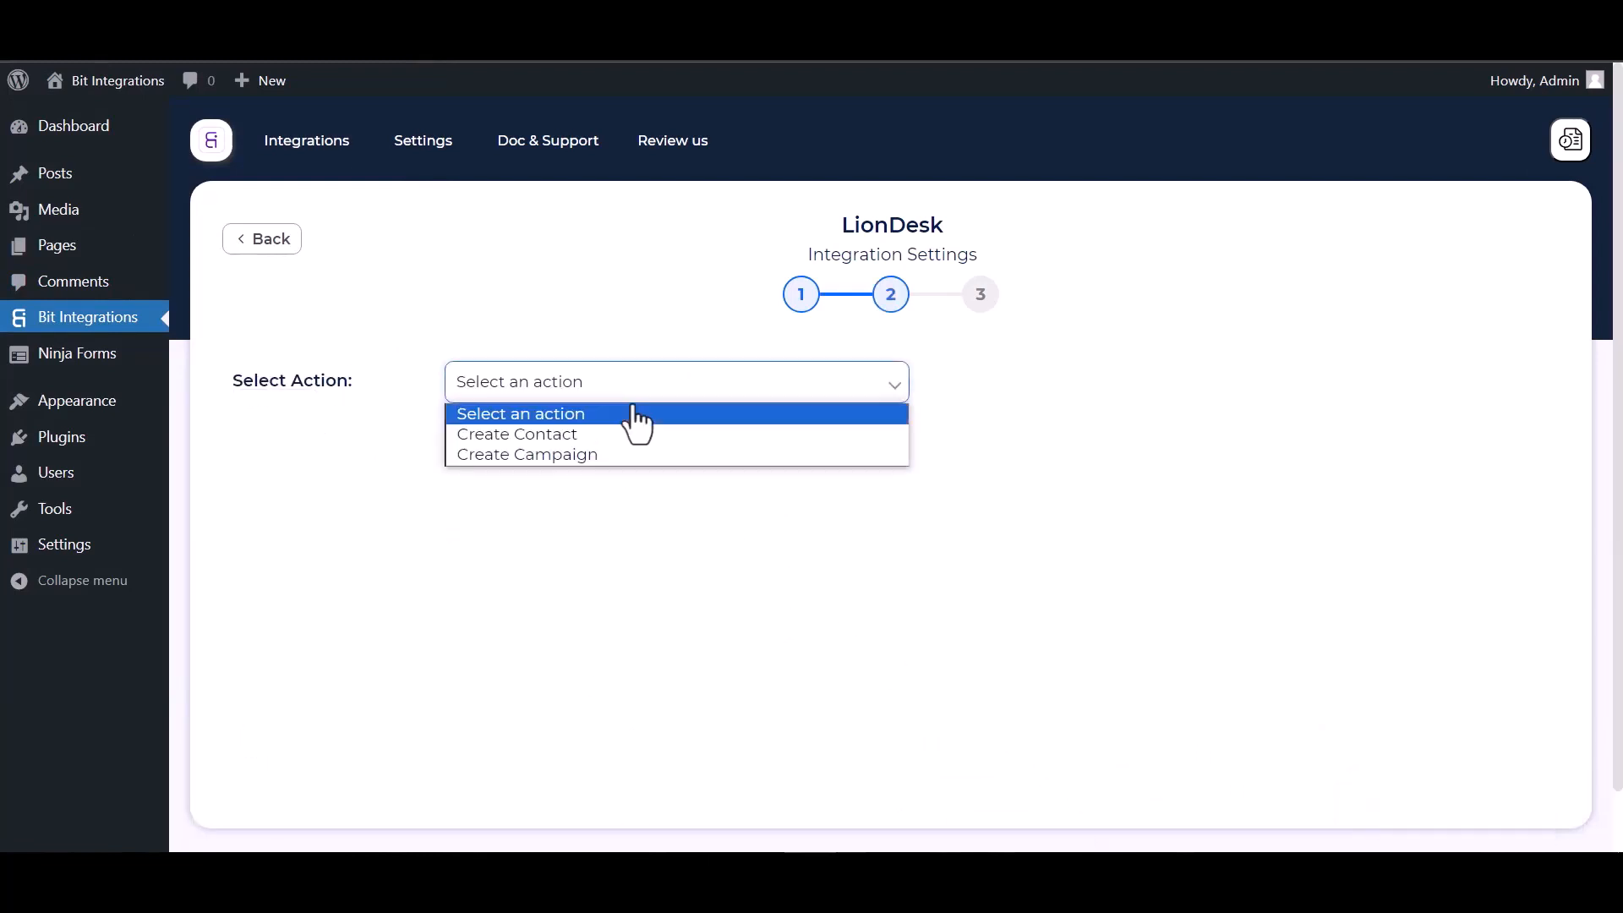
left_click(561, 434)
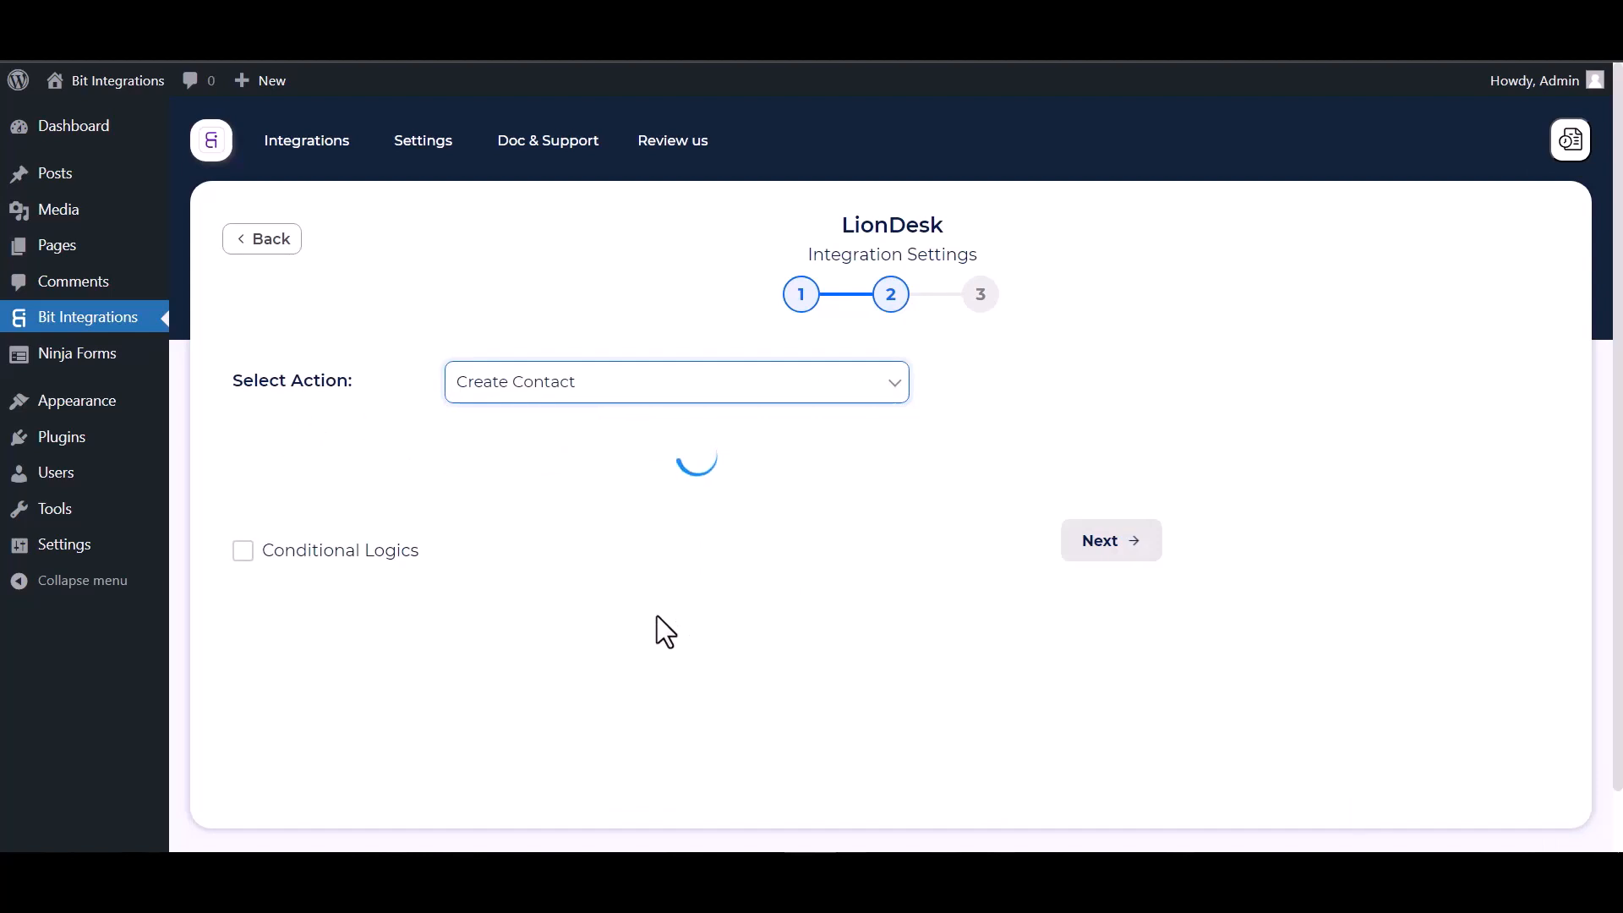
scroll(657, 616, "down", 2)
Map the form's Email to Email and Name to LionDesk First Name
left_click(473, 440)
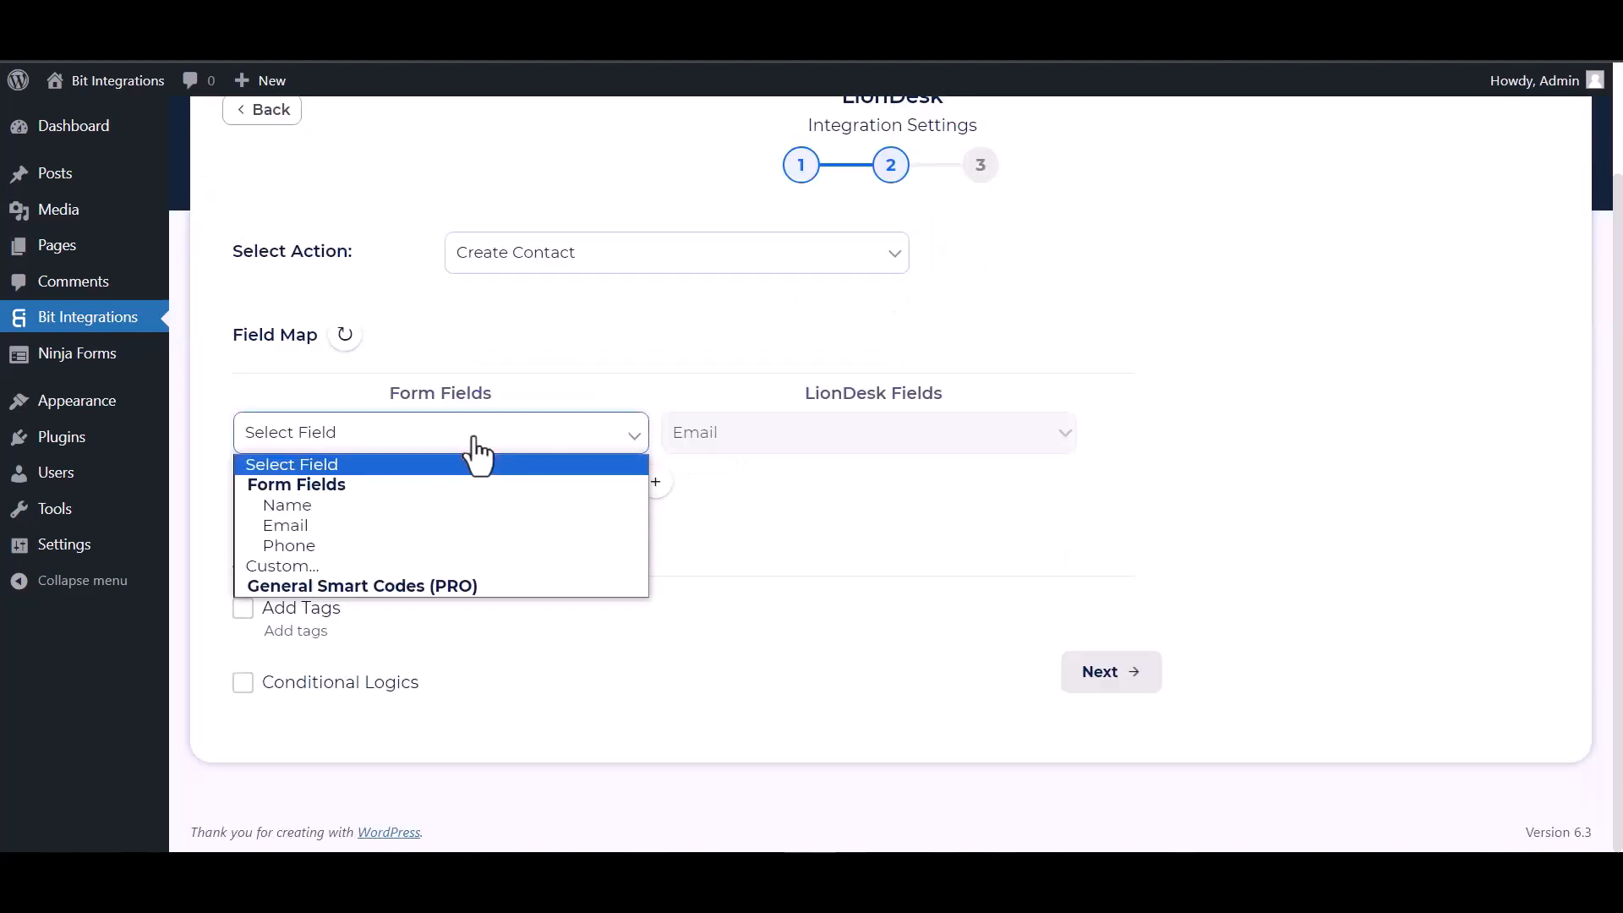
left_click(301, 527)
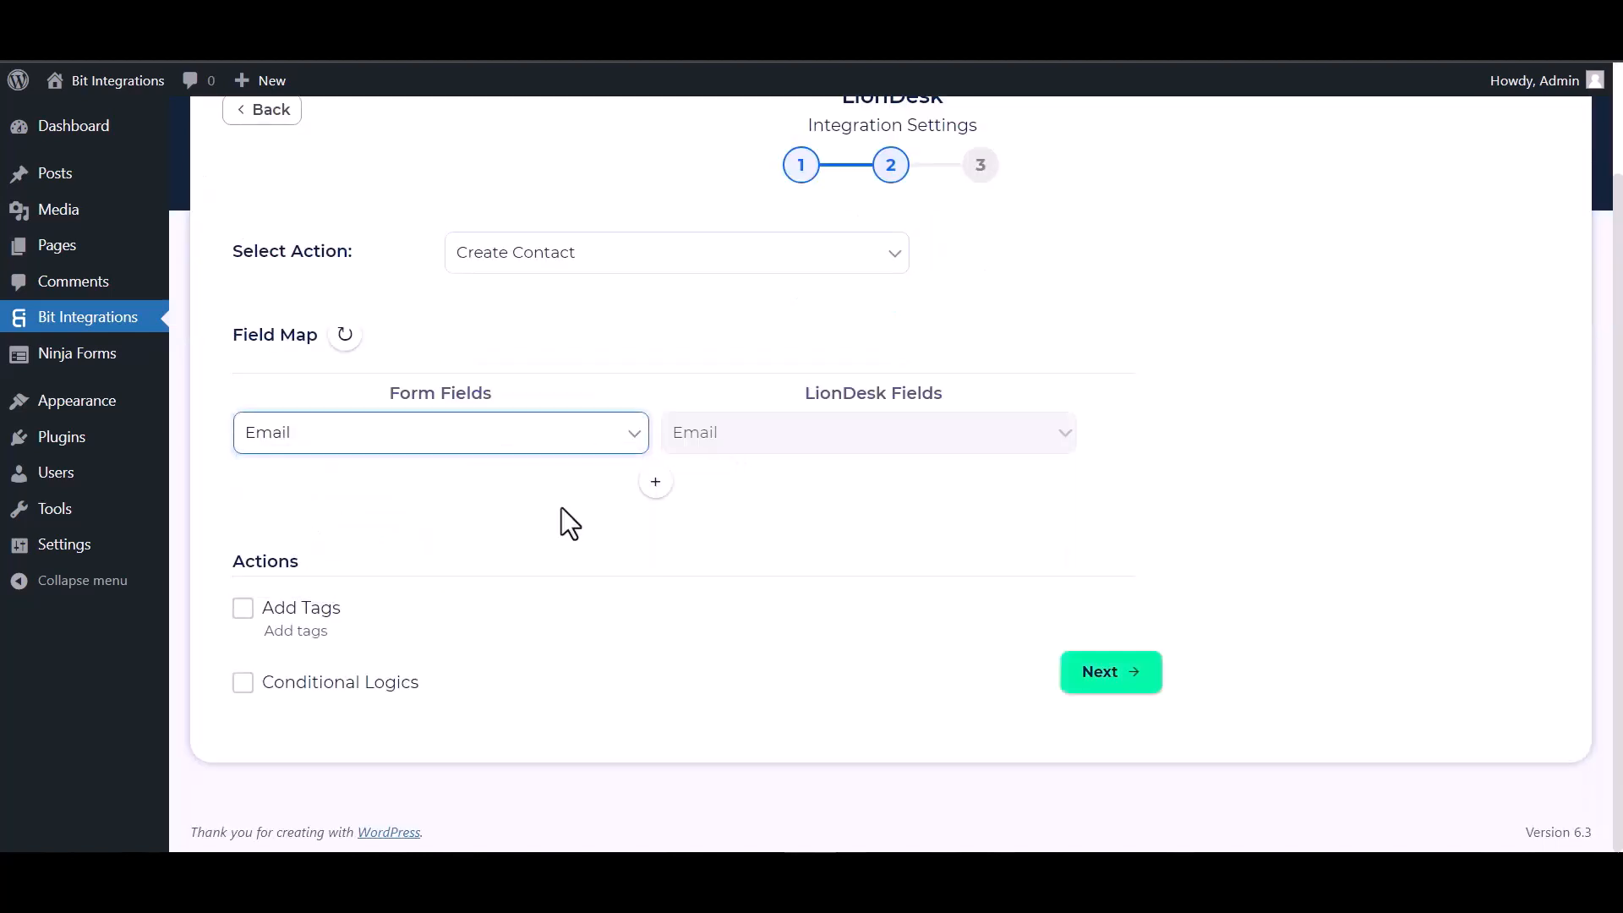
left_click(655, 482)
left_click(723, 498)
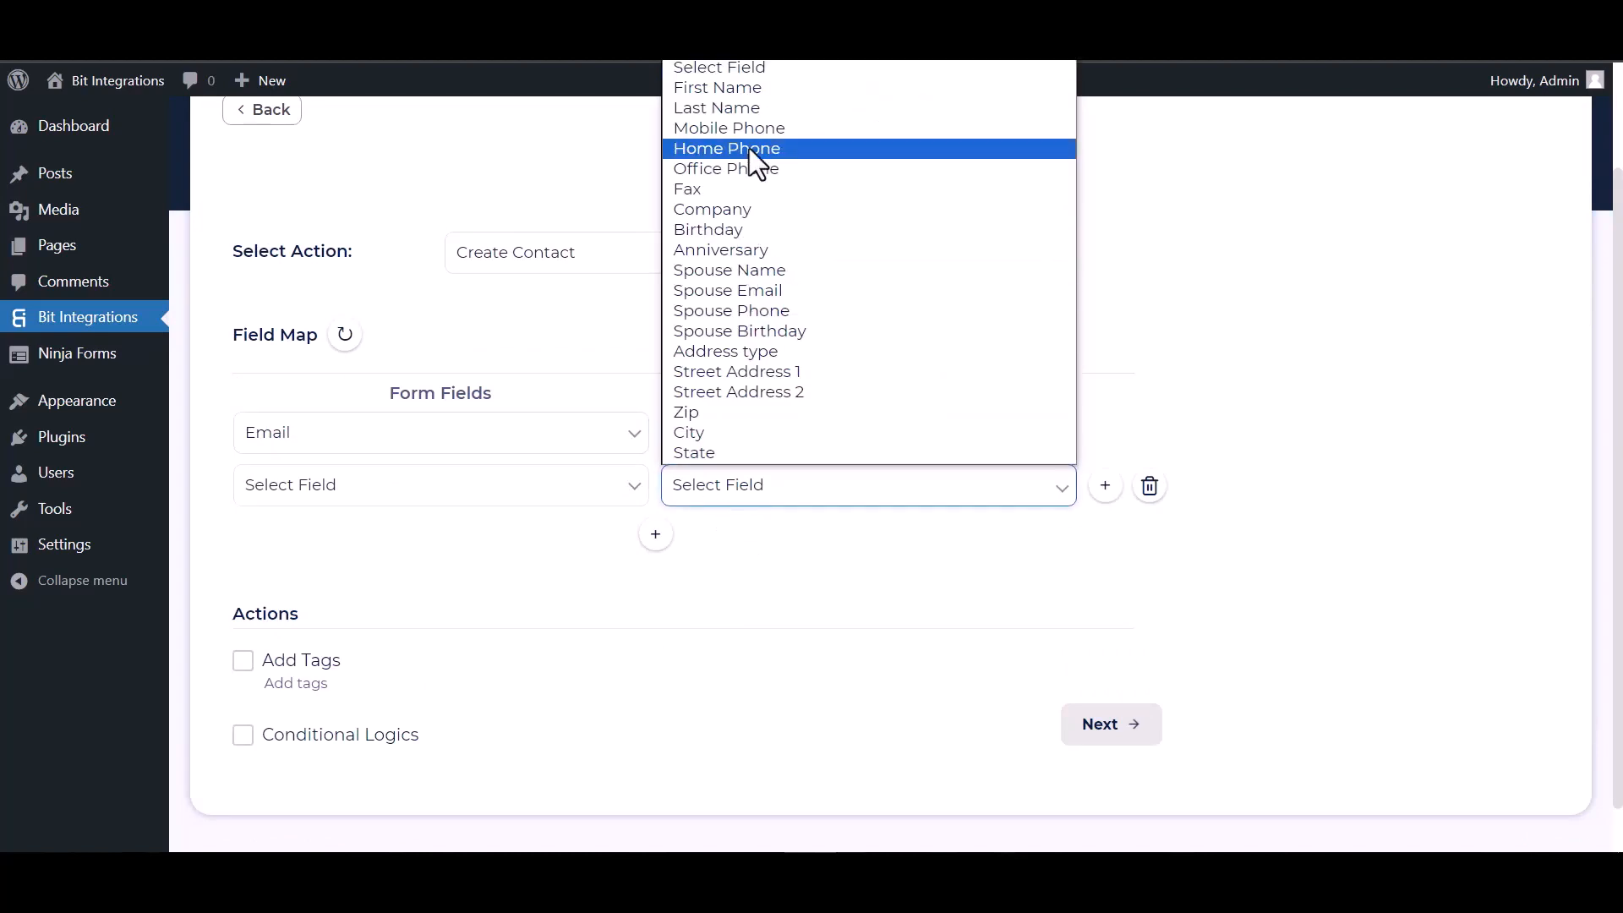
left_click(722, 94)
left_click(507, 495)
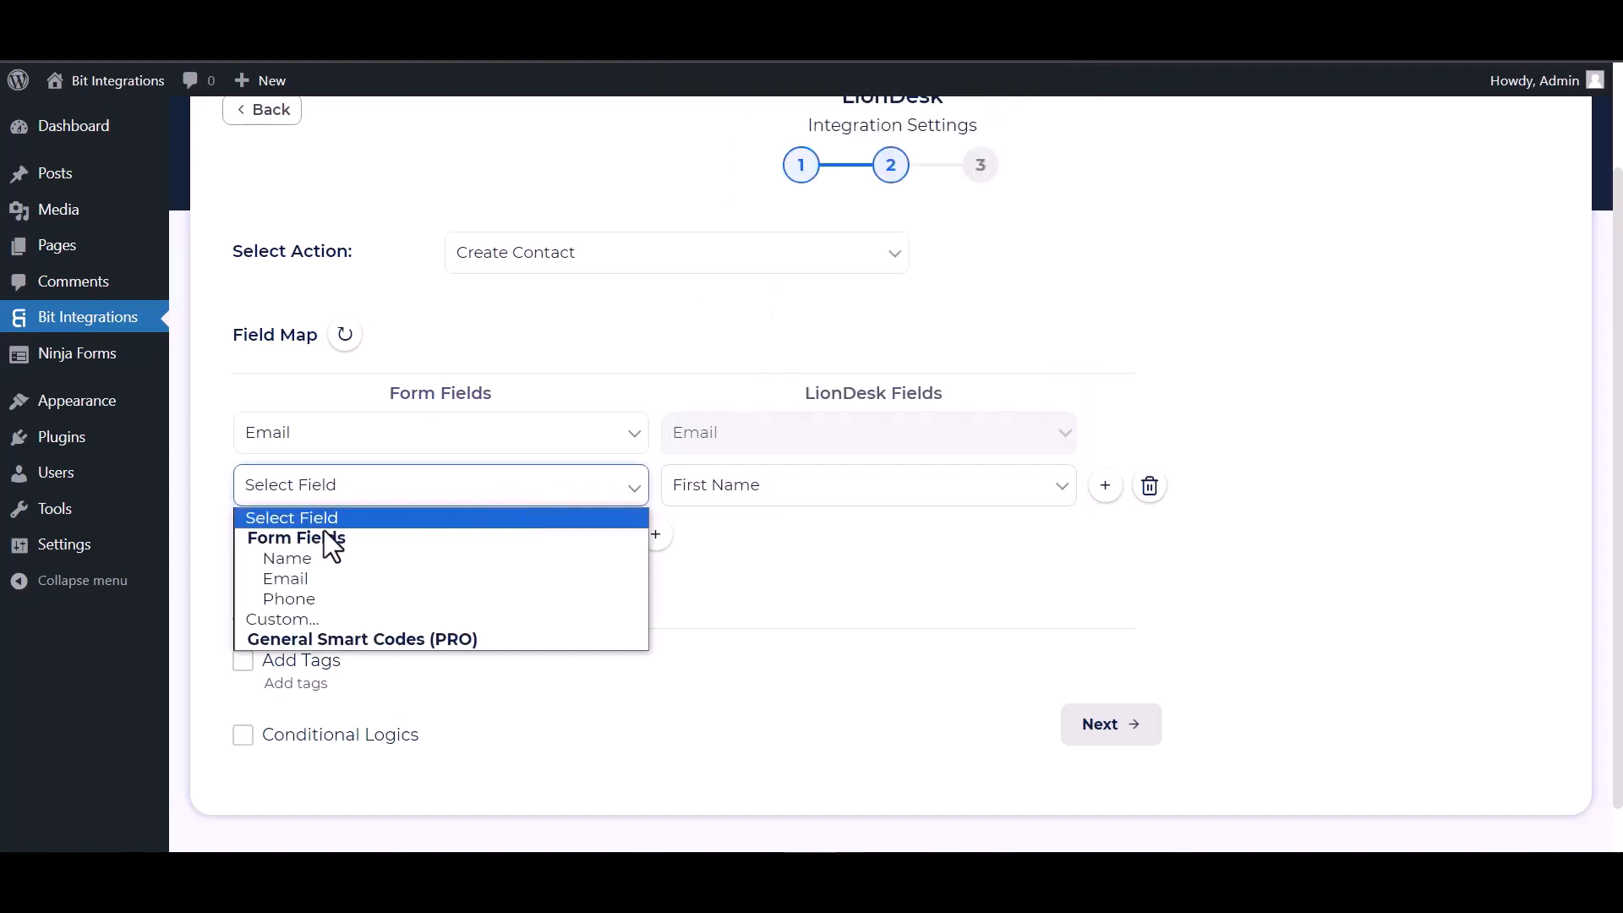
left_click(331, 558)
Add a third mapping row pairing the form's Phone with LionDesk Mobile Phone
left_click(656, 534)
left_click(699, 541)
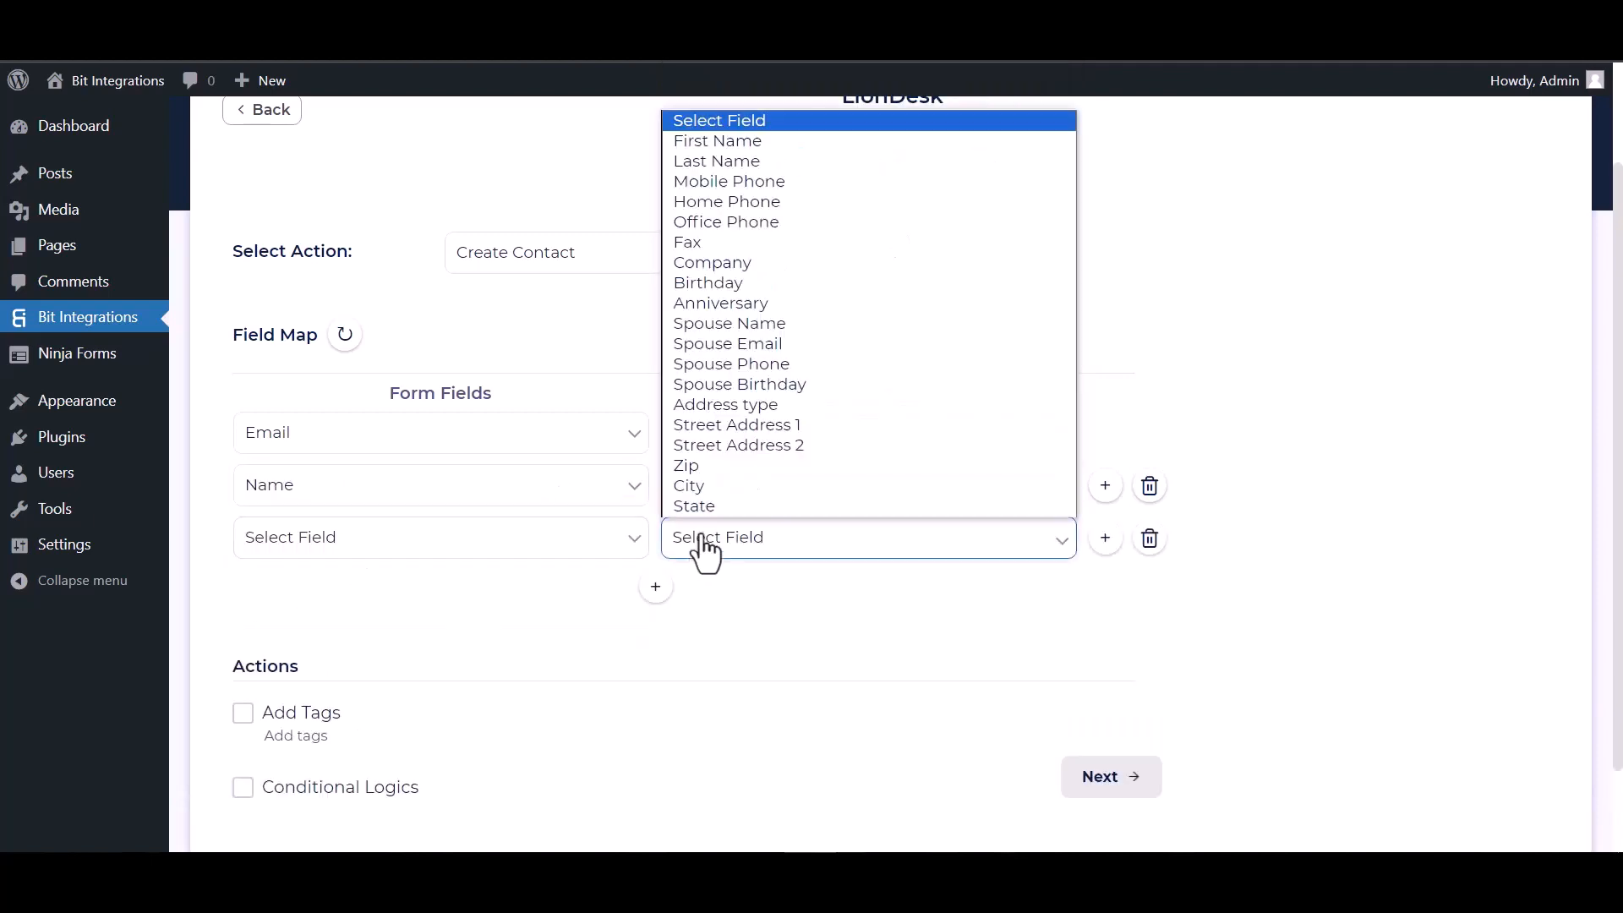
left_click(733, 183)
left_click(487, 545)
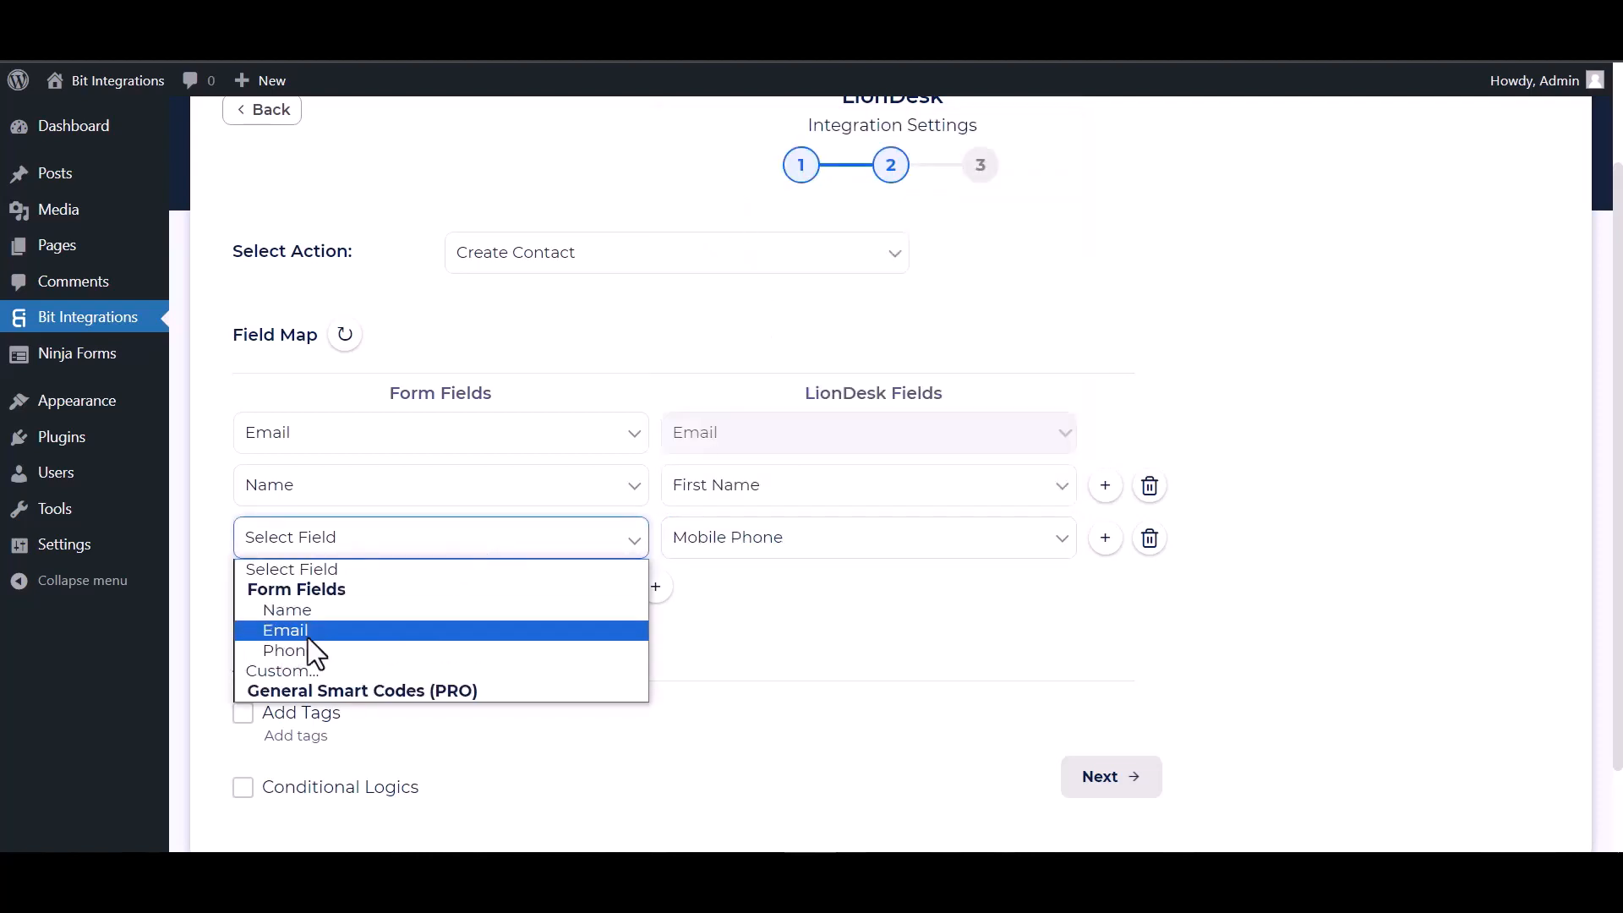
left_click(308, 651)
scroll(502, 661, "down", 1)
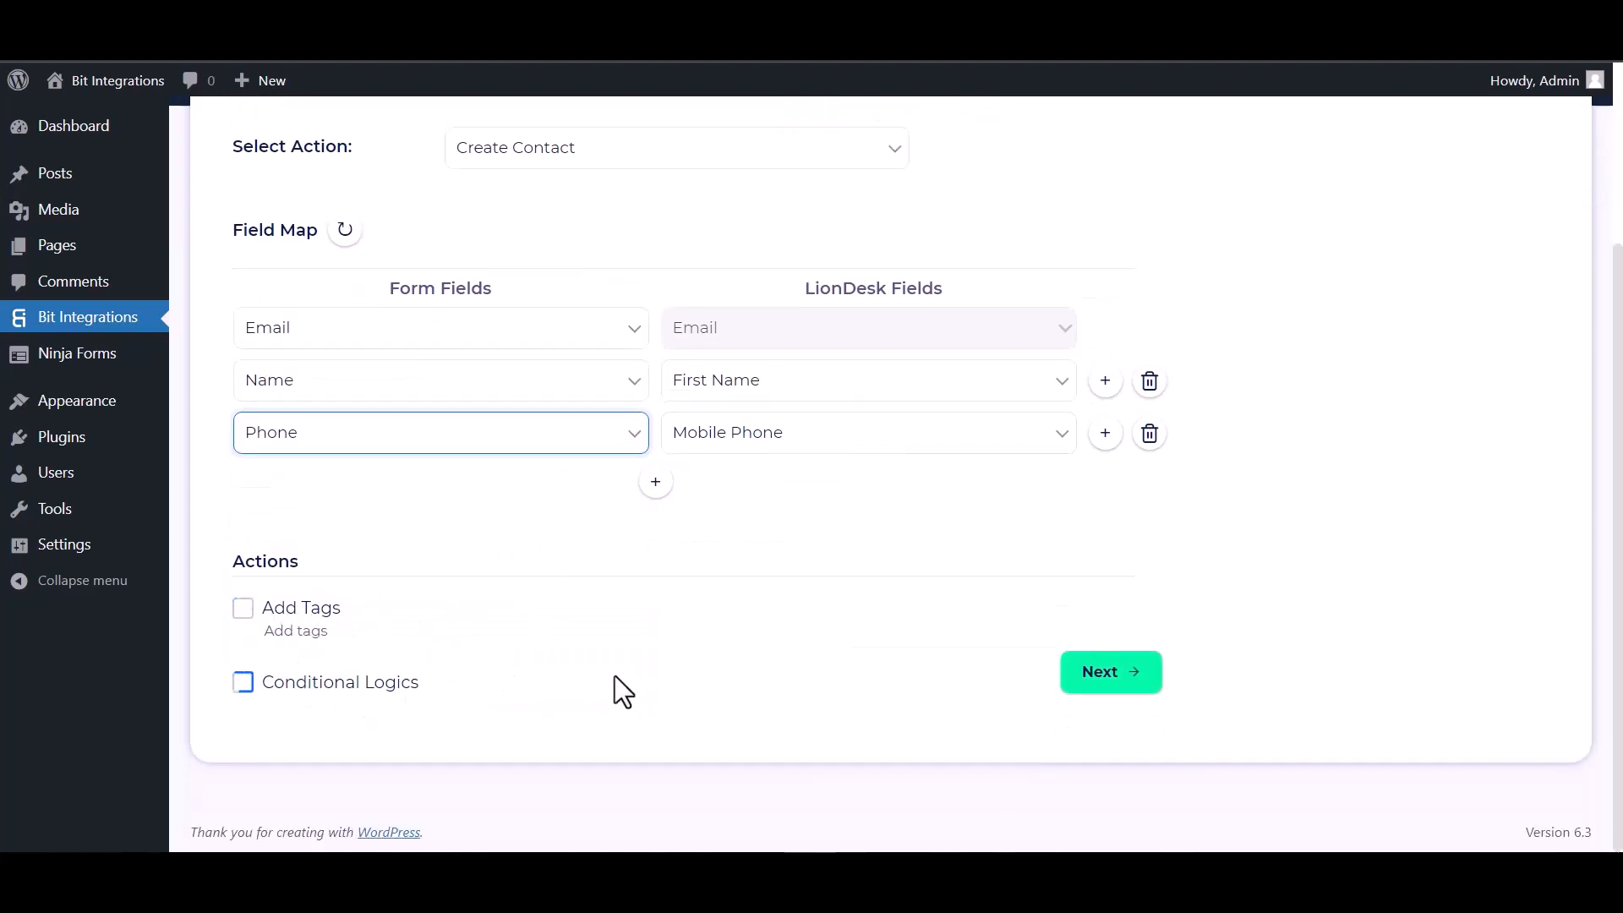
left_click(242, 611)
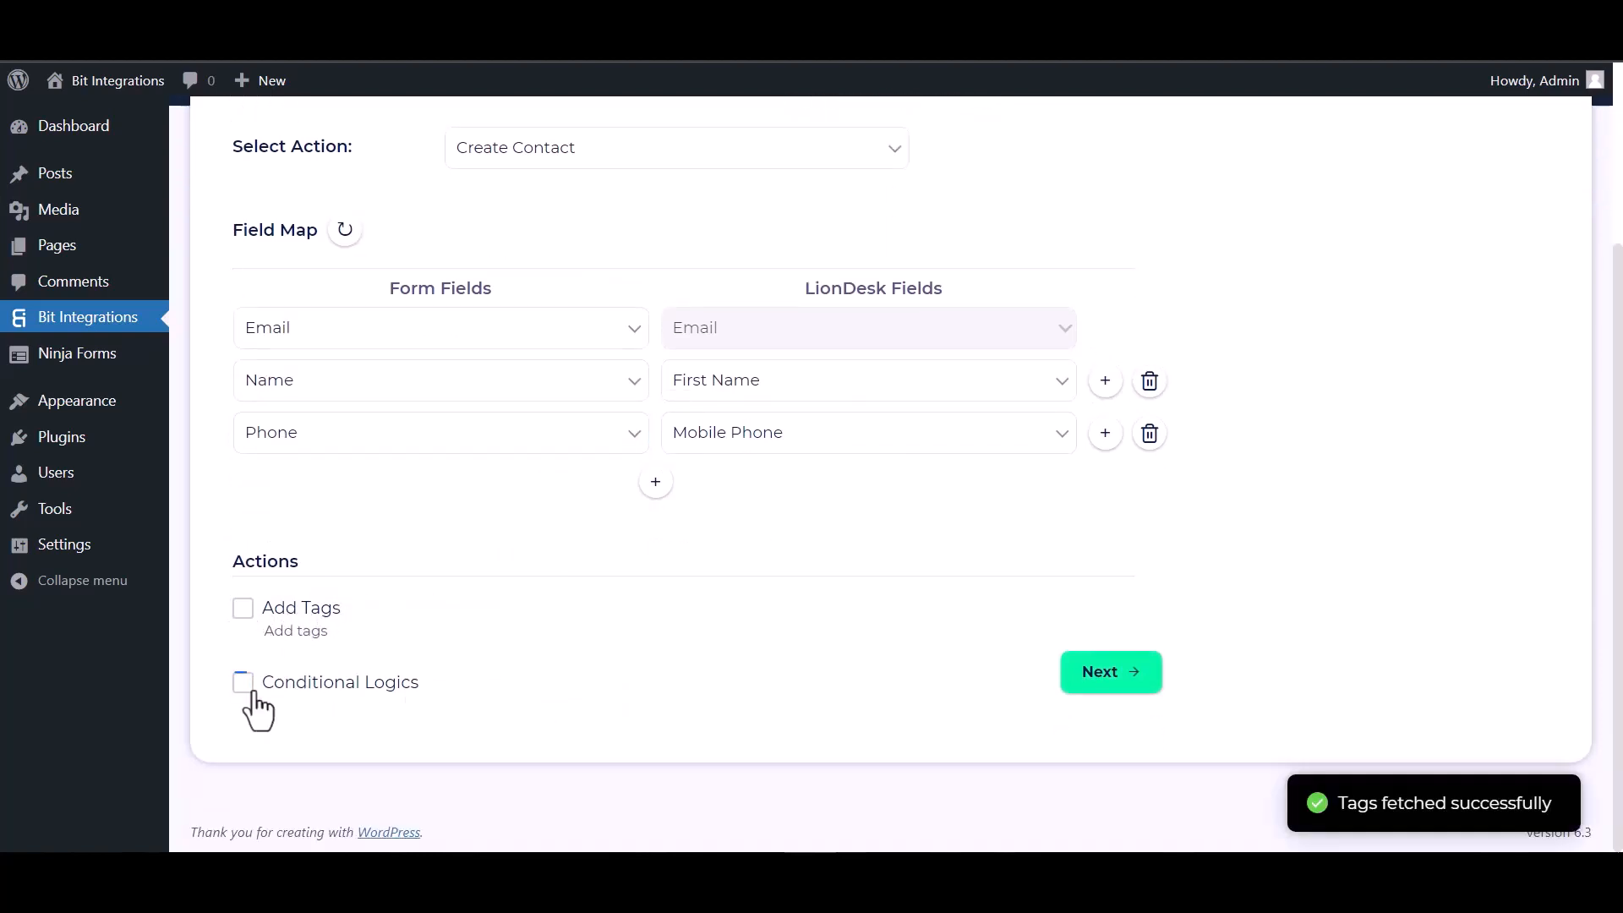
Leave conditional logic off after toggling it, then finish and save the LionDesk integration
left_click(243, 682)
scroll(508, 660, "down", 2)
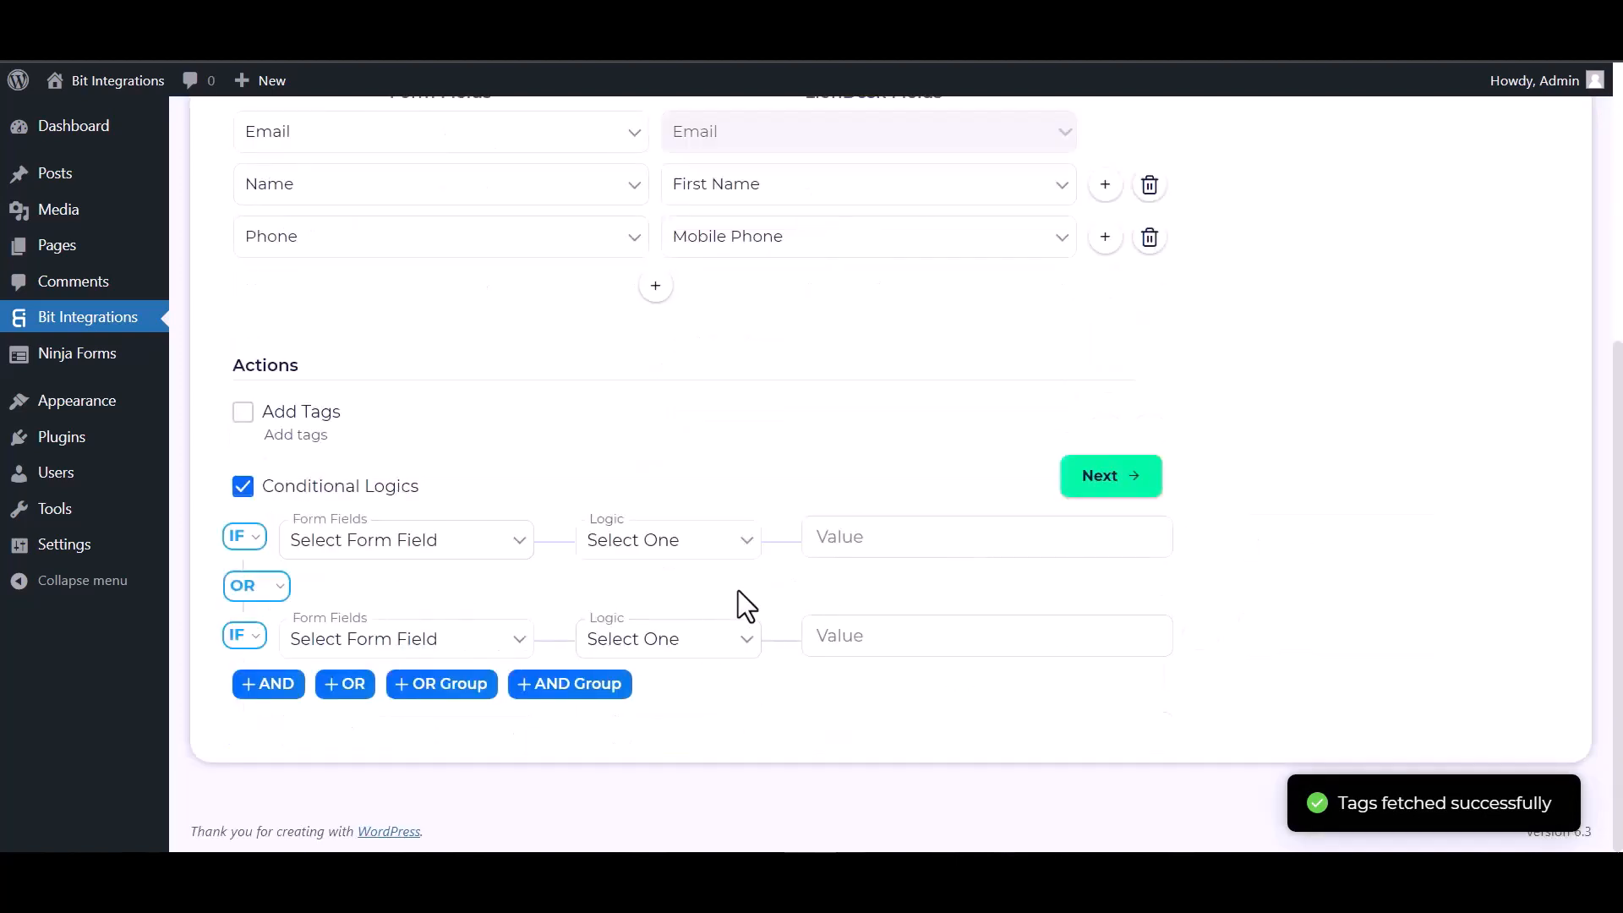
left_click(243, 489)
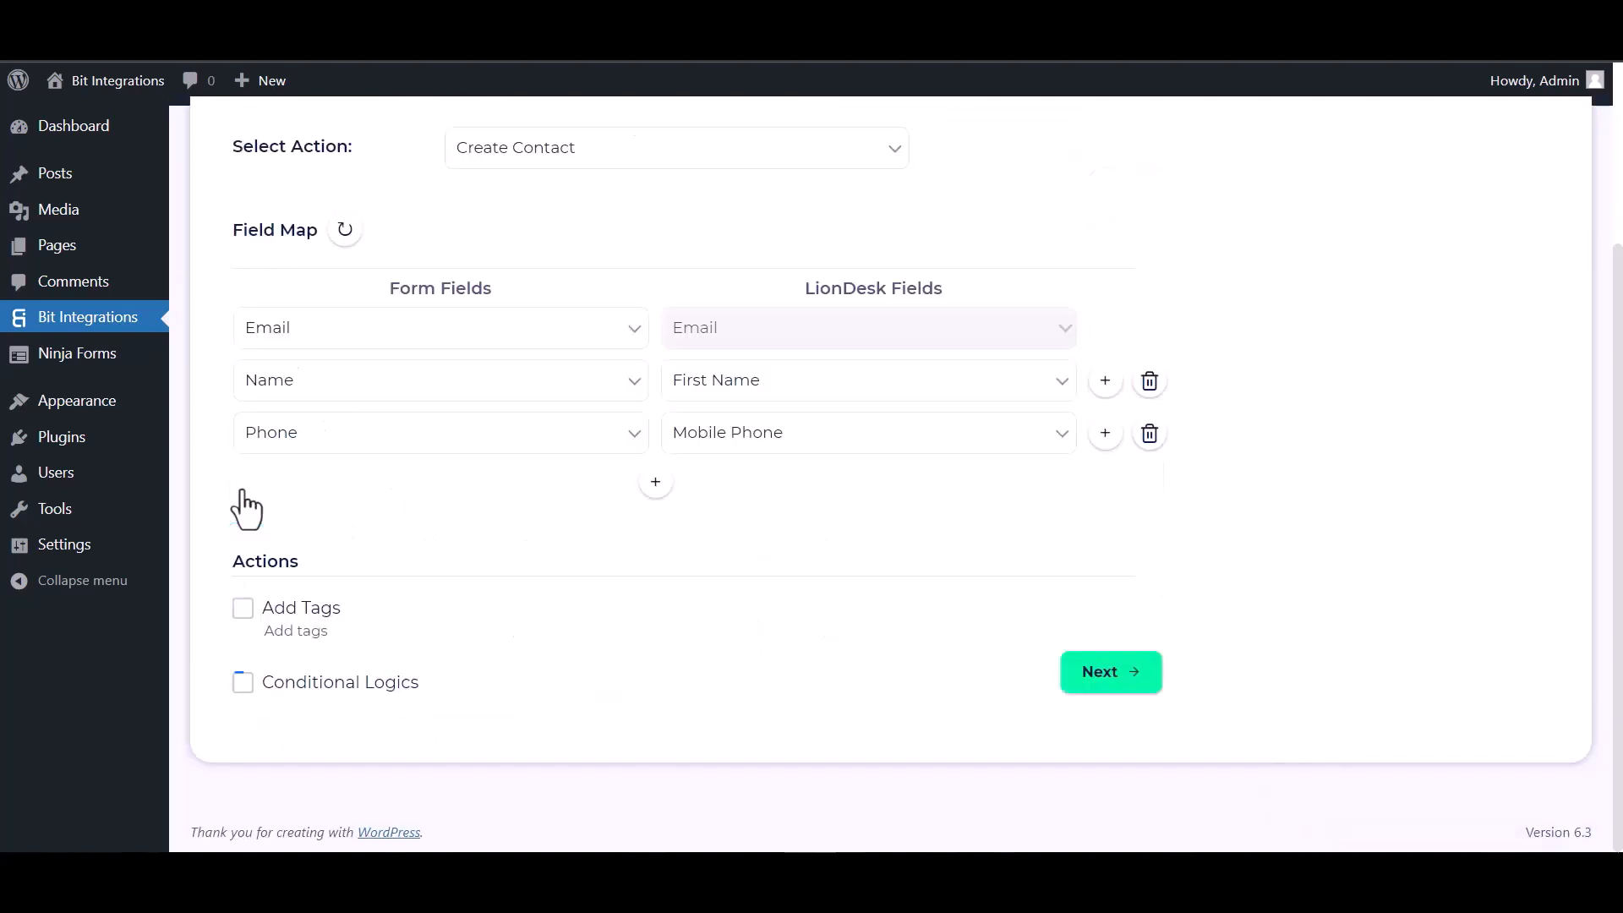
left_click(1103, 680)
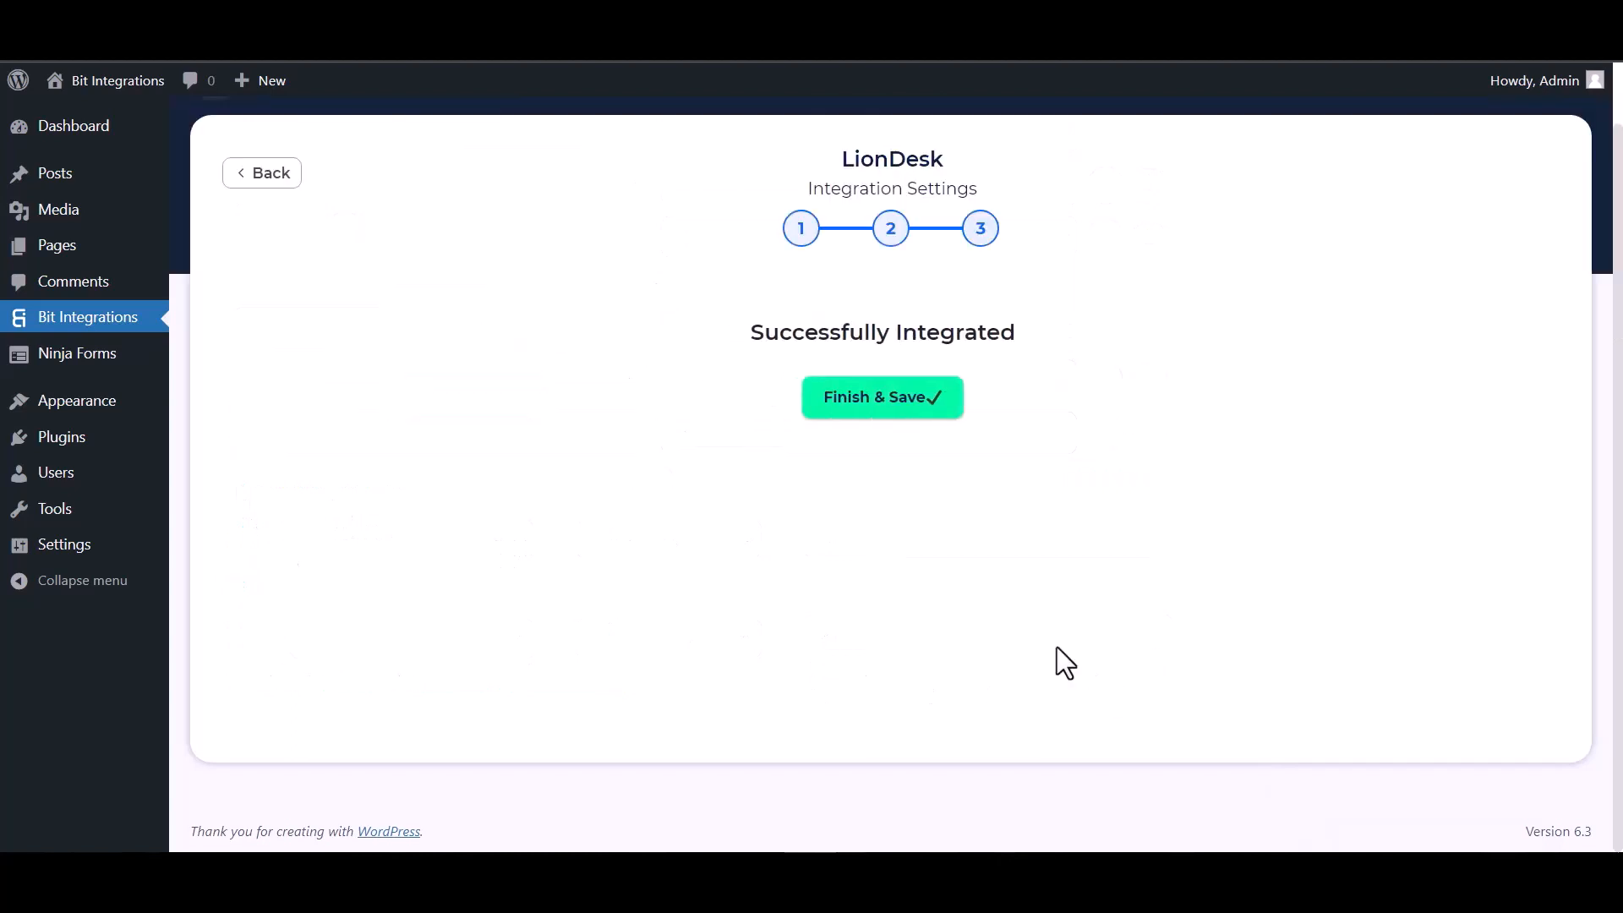
left_click(867, 405)
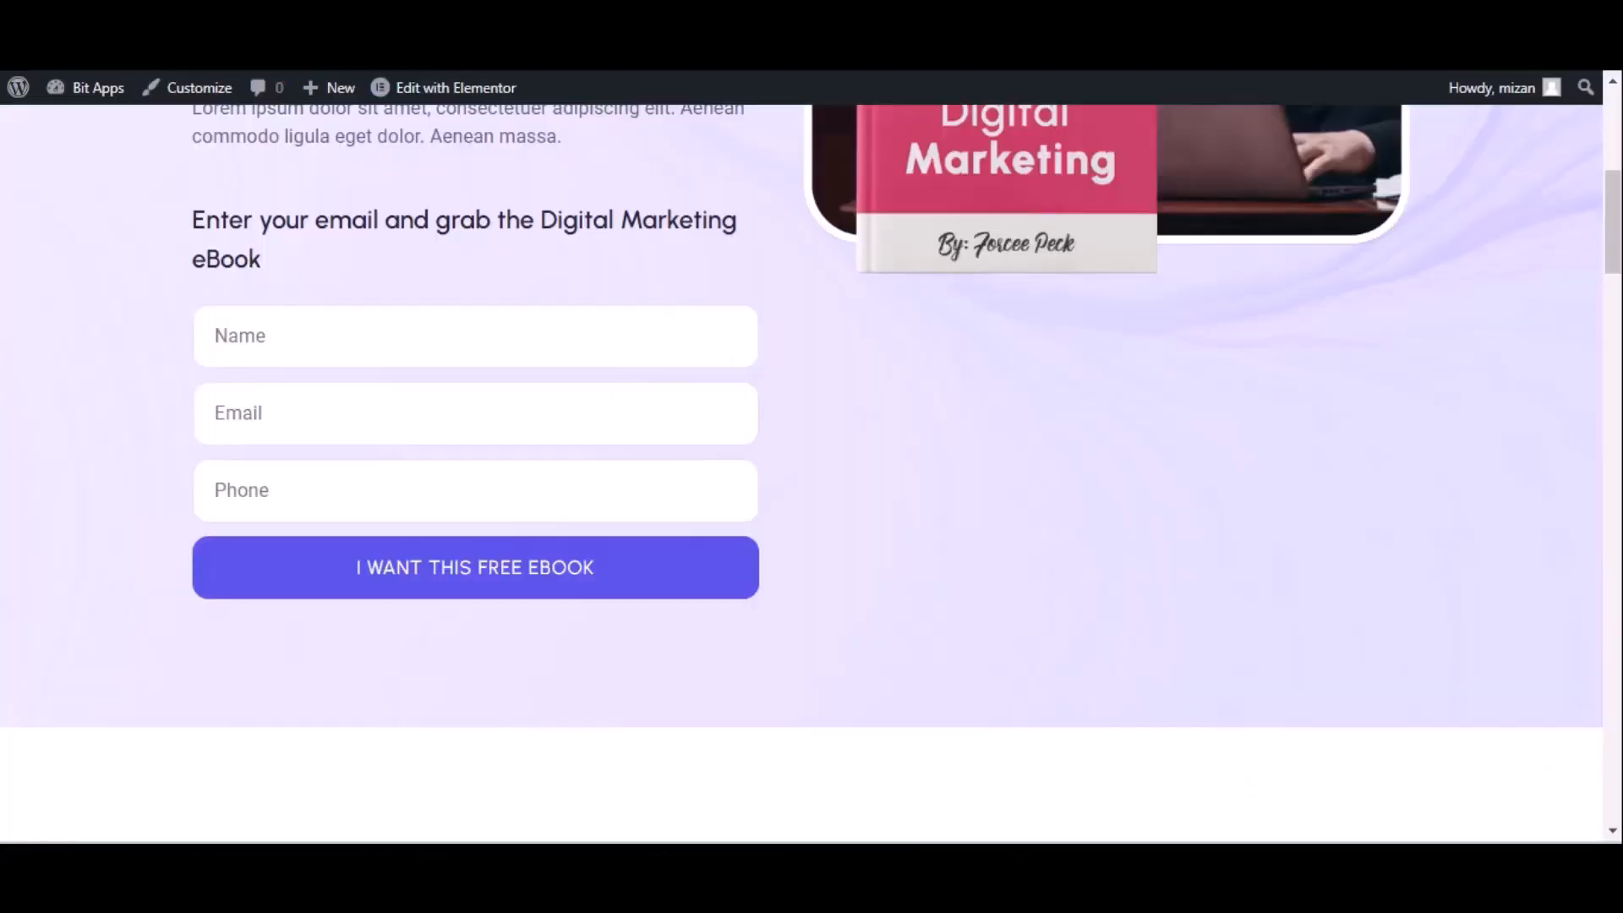
On the live site, submit the ebook form with name 'Bir integrations', an email and a phone number
left_click(115, 85)
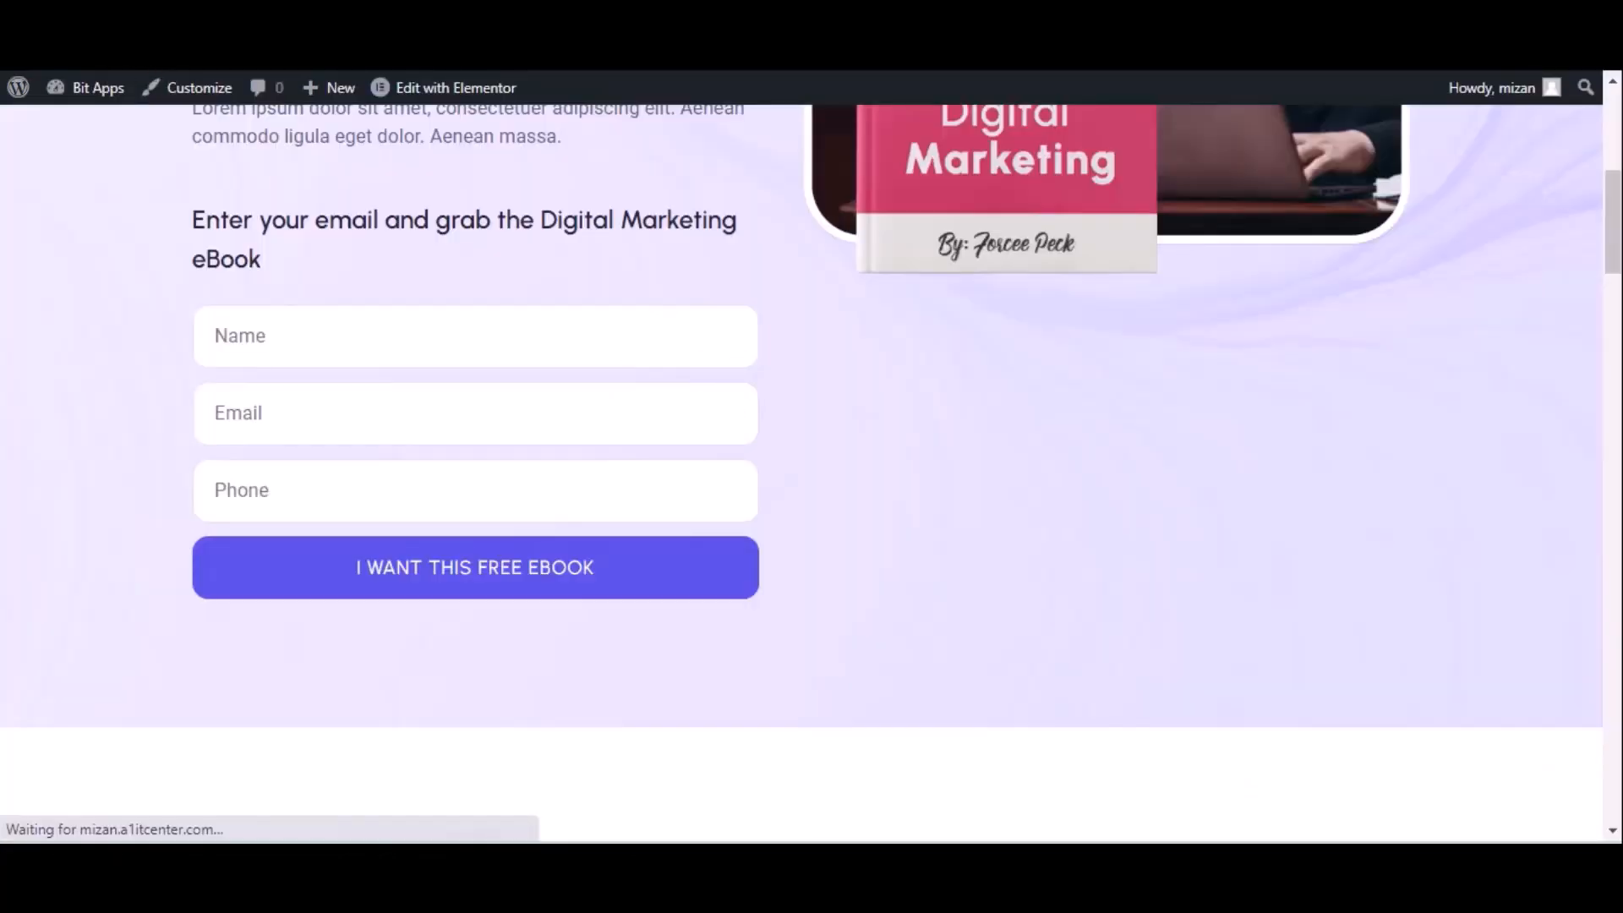
left_click(289, 336)
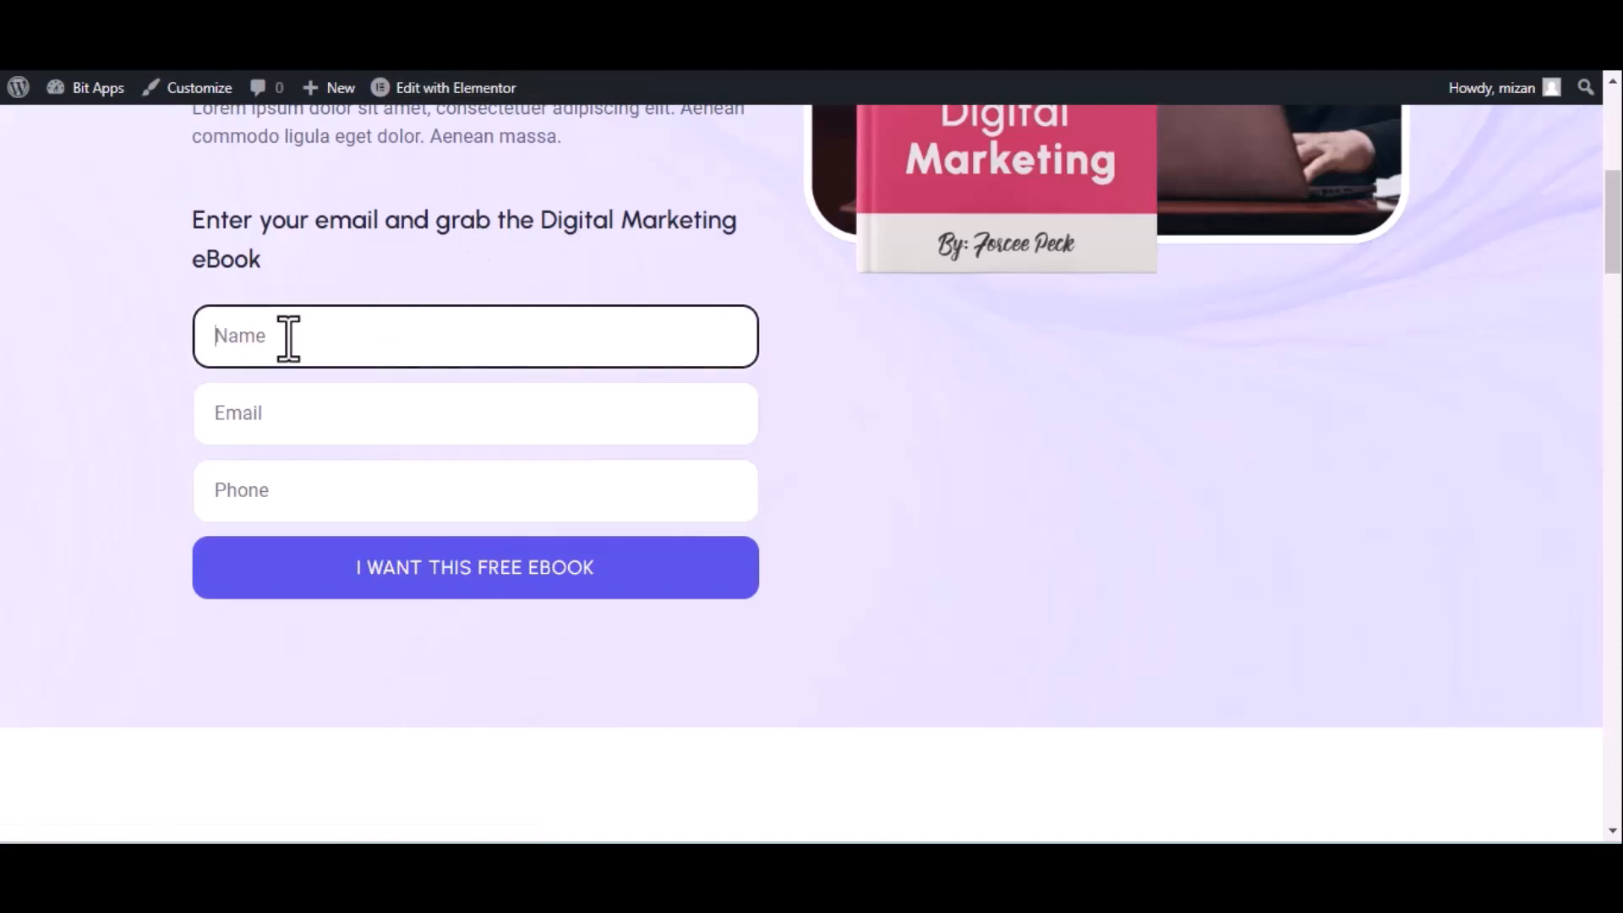
type("Bir")
type(" int")
type("egrations")
left_click(359, 420)
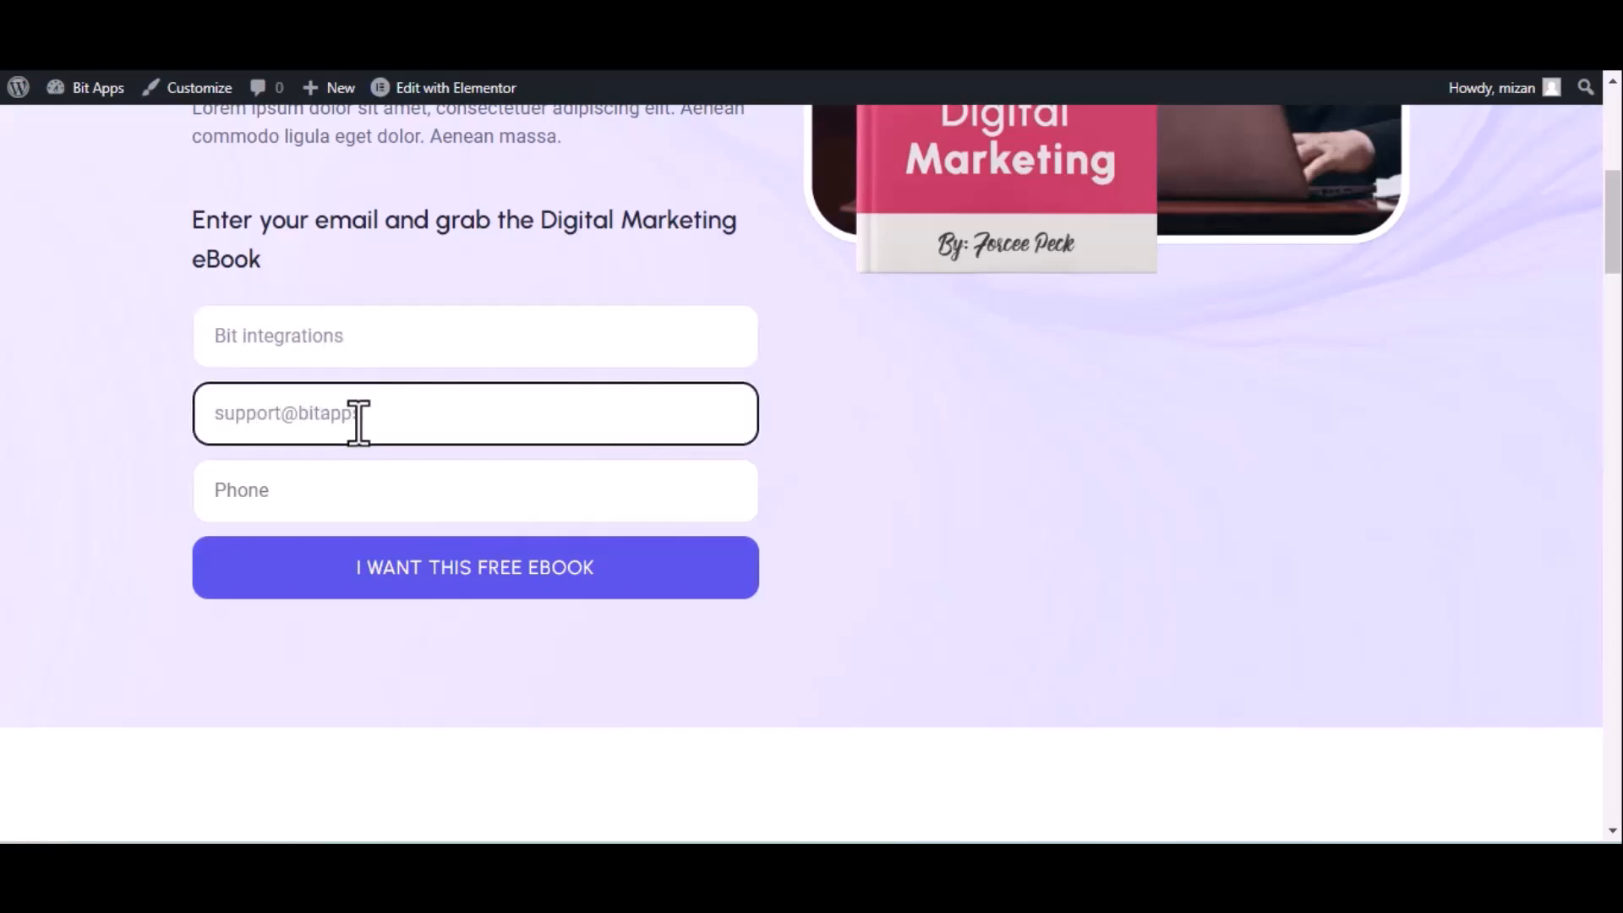
left_click(508, 503)
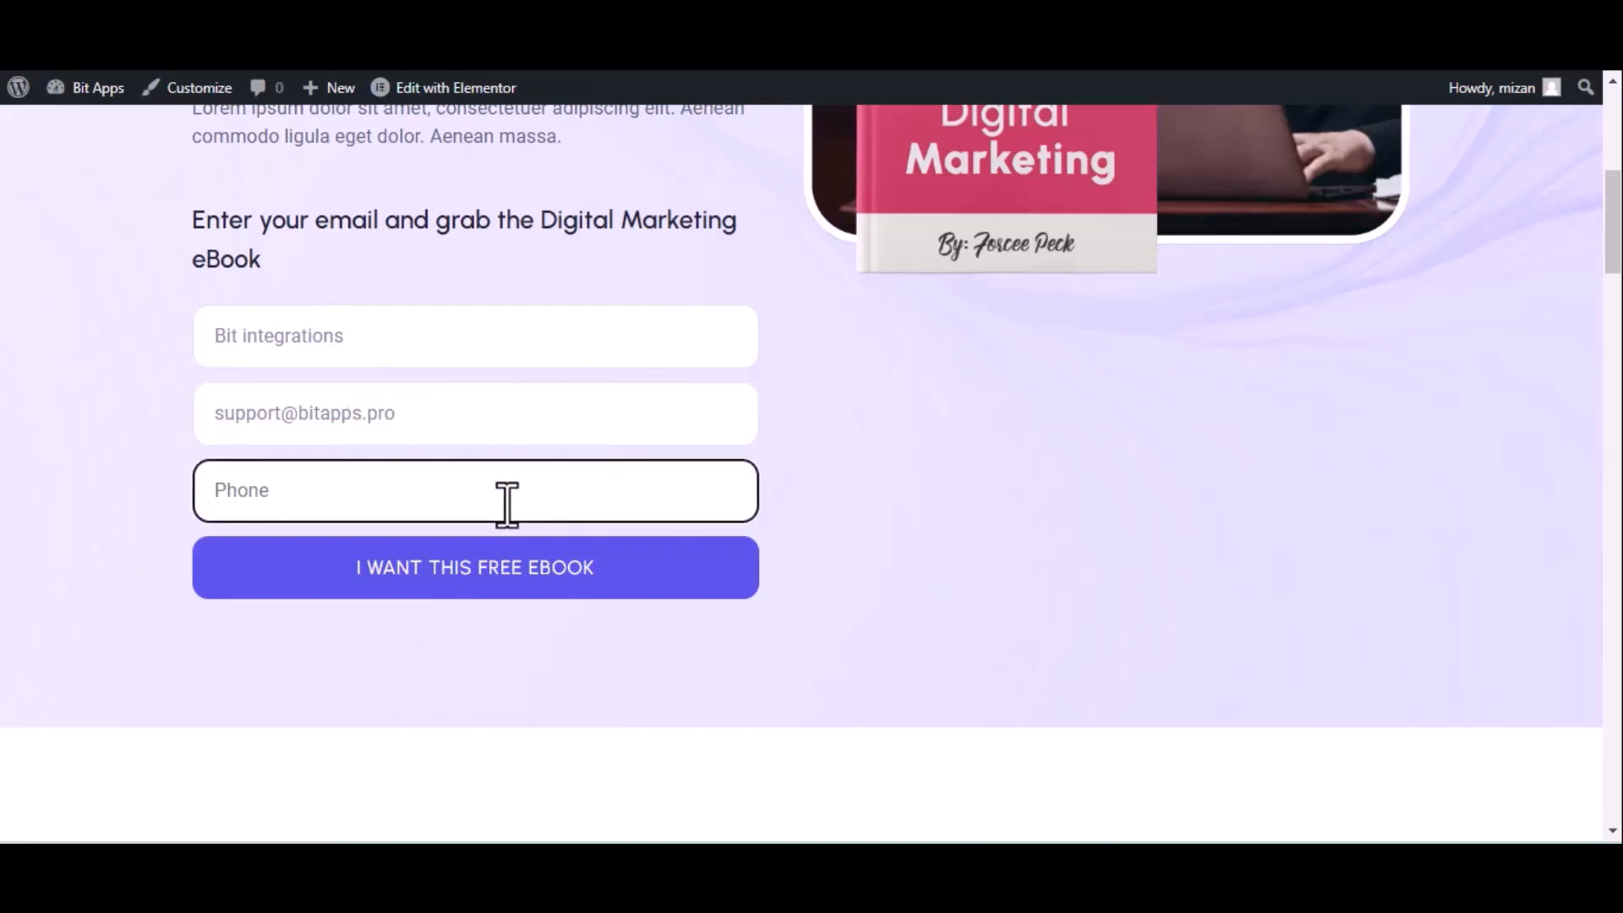
type("4444")
type("55666")
left_click(508, 583)
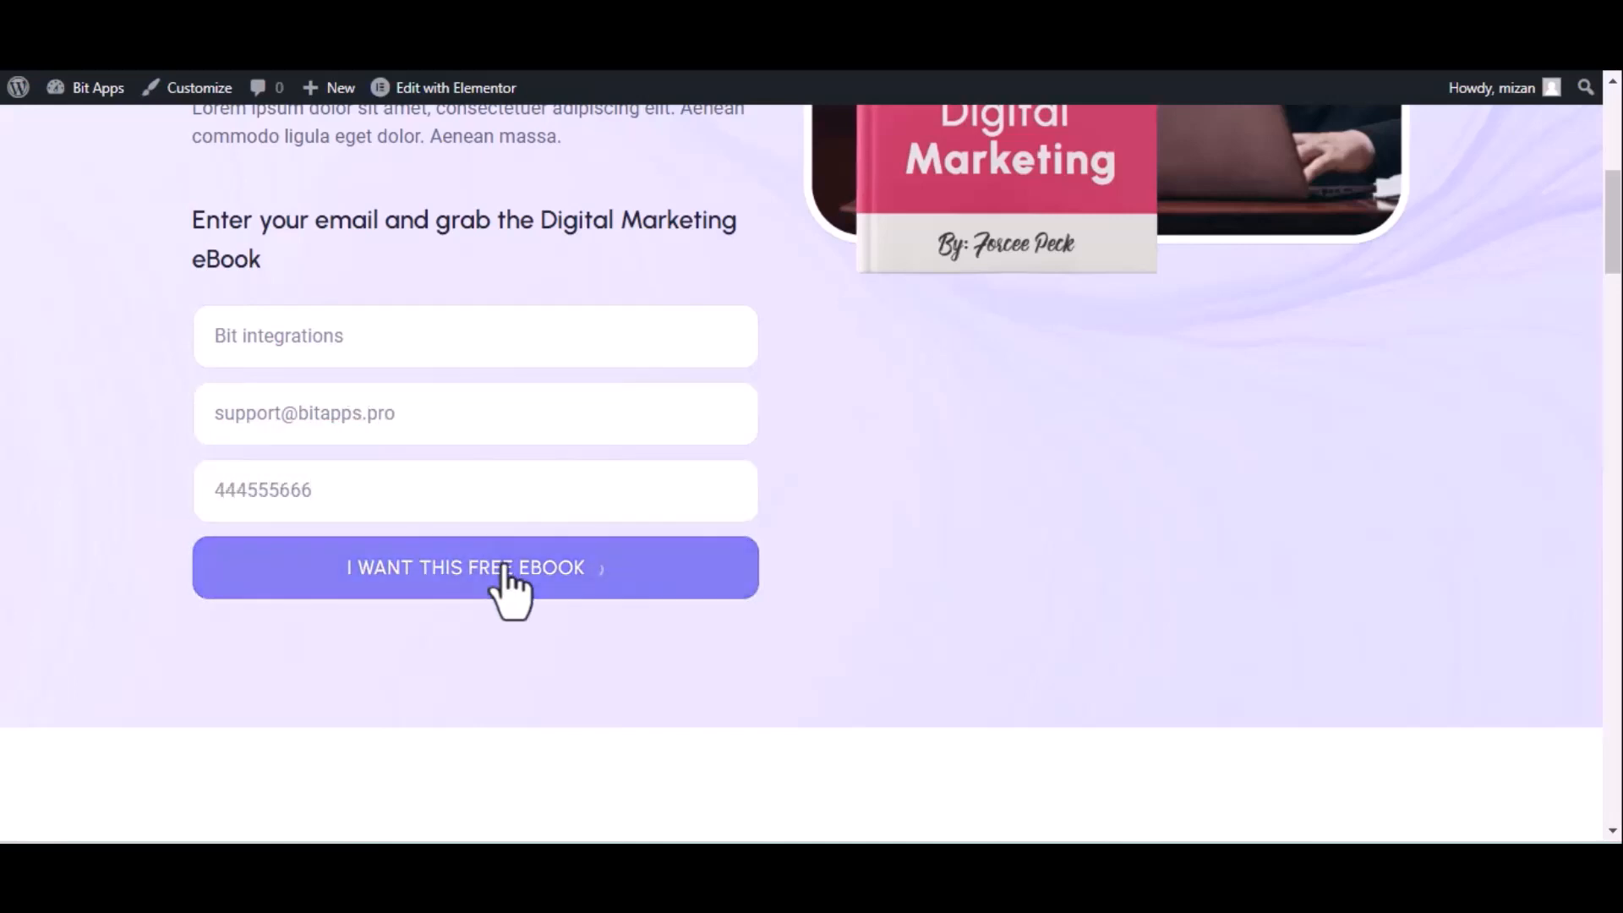